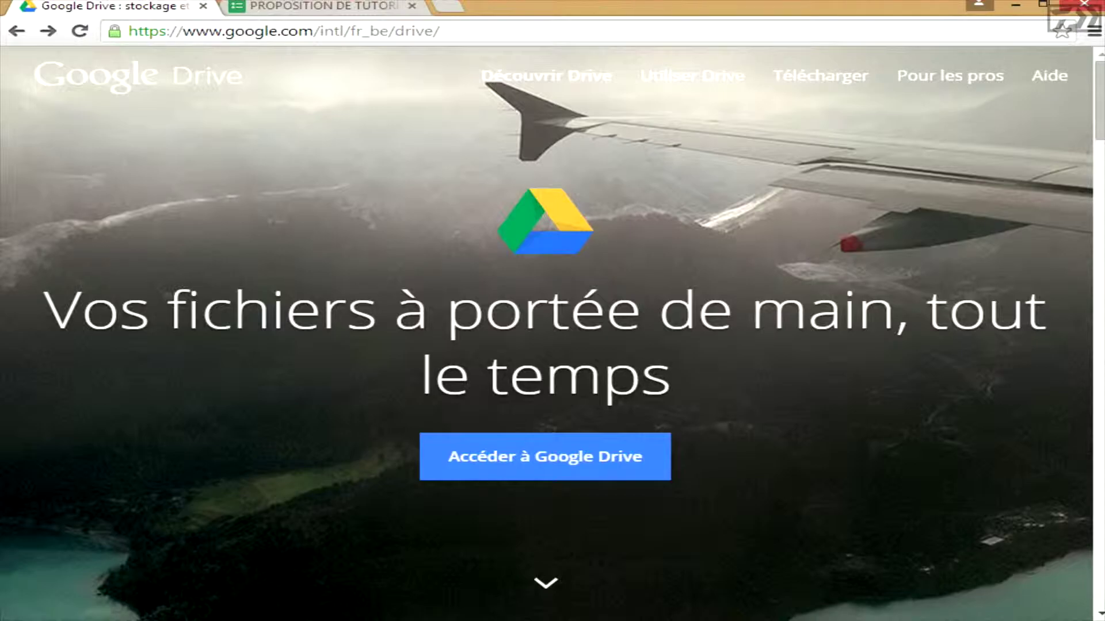
Step: Go from the Google Drive welcome page to the Drive file list
left_click(582, 456)
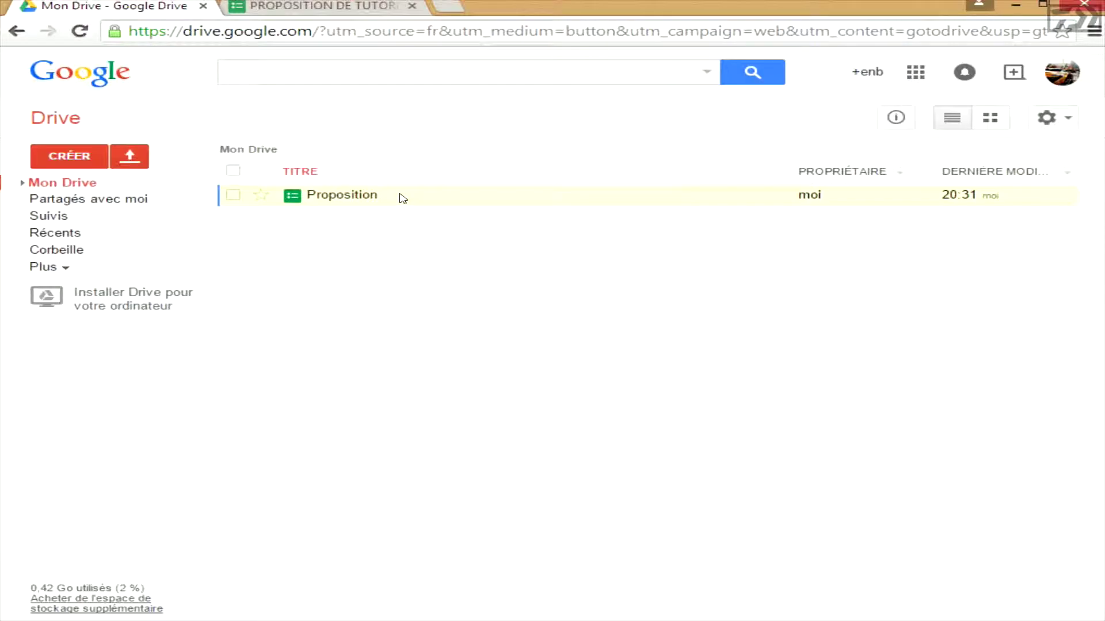
Step: Examine the title, the tutorial-type choices and the explanation field of the existing form PROPOSITION DE TUTORIEL - DZNJ
left_click(338, 13)
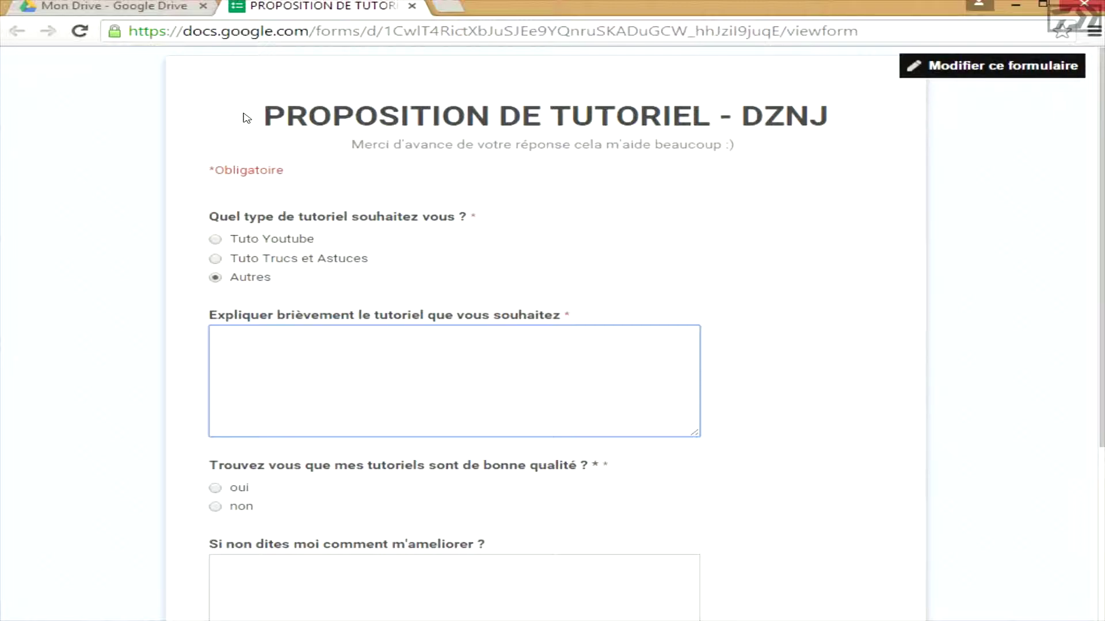
left_click_drag(247, 118, 862, 124)
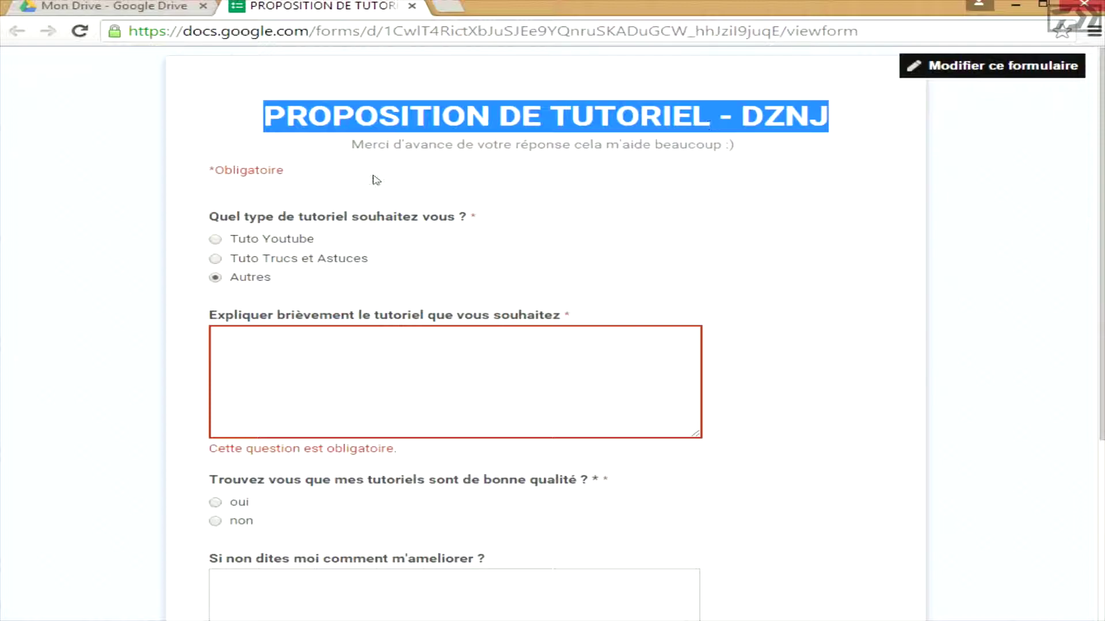
left_click_drag(211, 219, 550, 217)
left_click(552, 217)
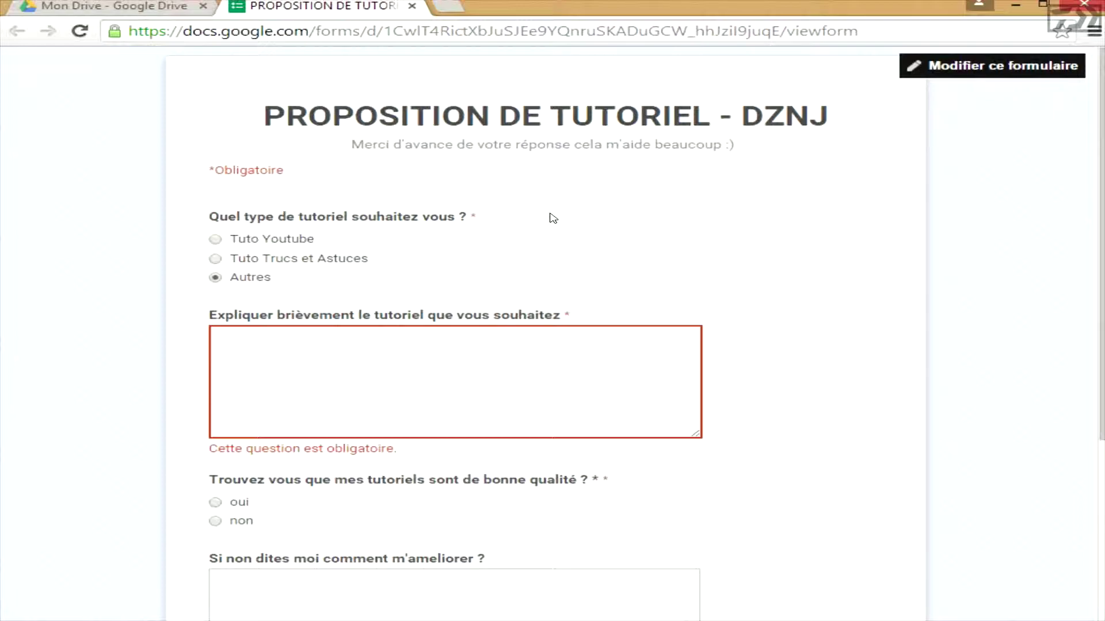
left_click(218, 241)
left_click(217, 259)
left_click(216, 279)
left_click(261, 351)
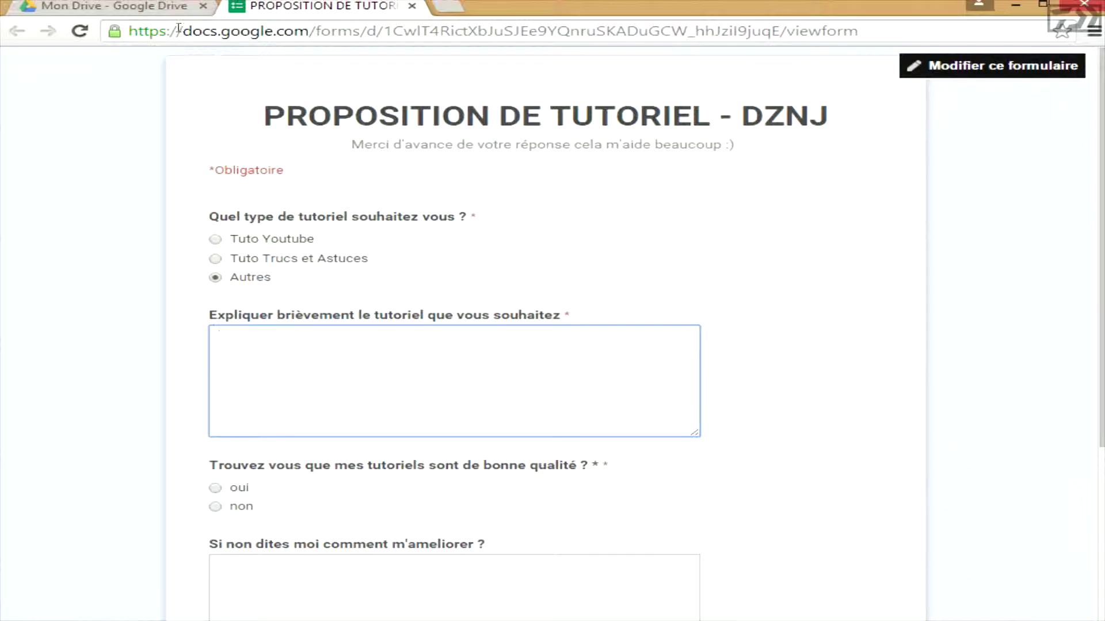
Step: Return to Mon Drive and create a new blank form (Formulaire) there
left_click(171, 11)
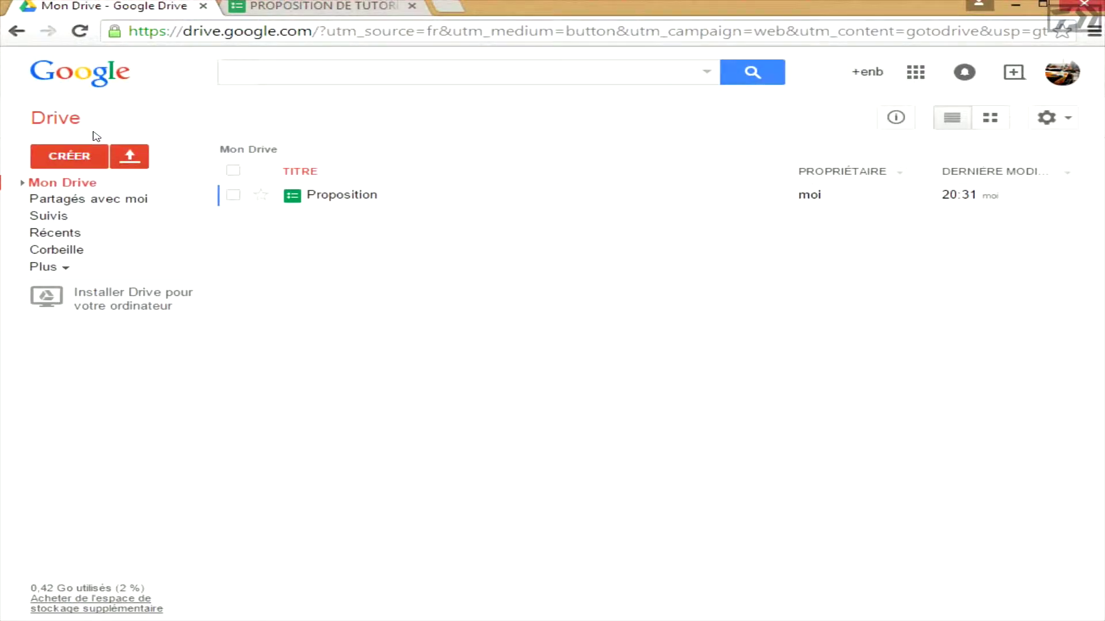
left_click(92, 155)
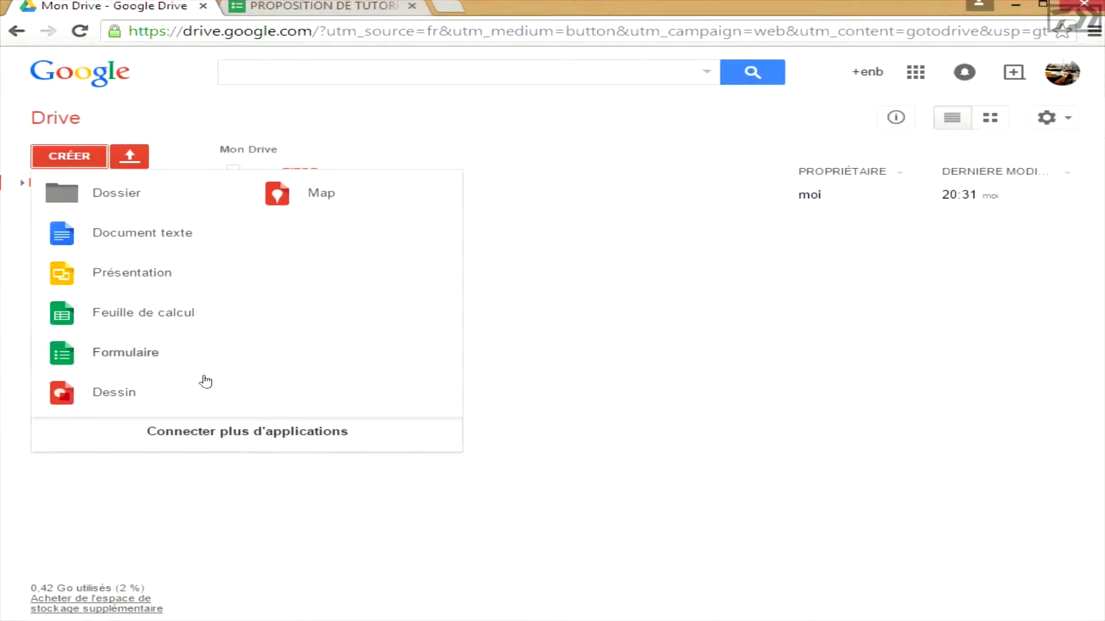
left_click(181, 350)
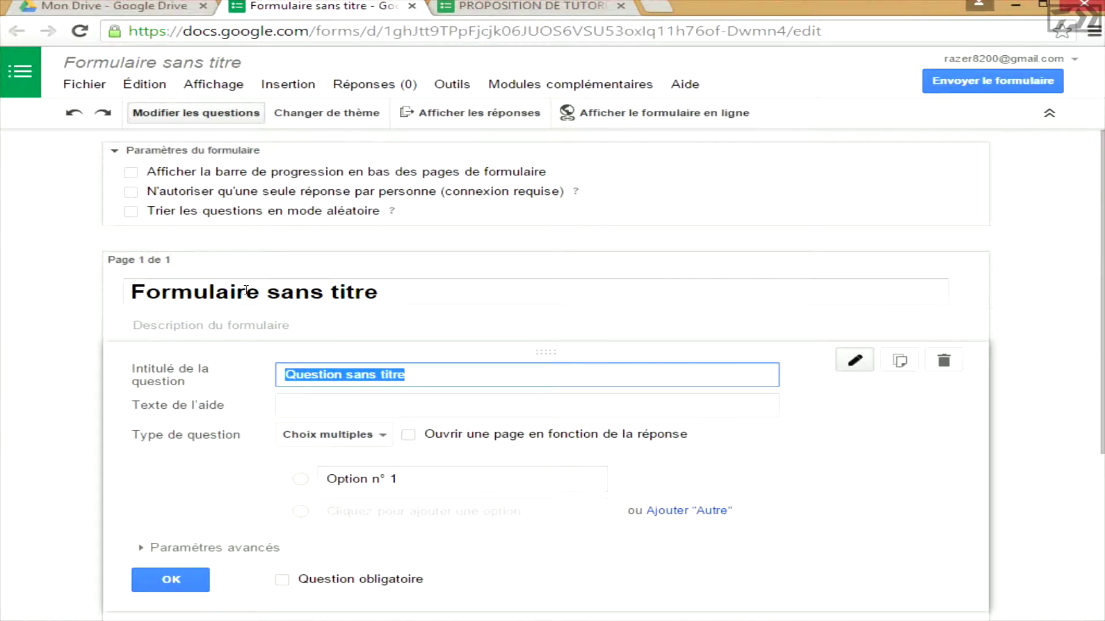
Step: Title the new form YOUTUBE and enter TUTORIEL as its description
left_click(405, 286)
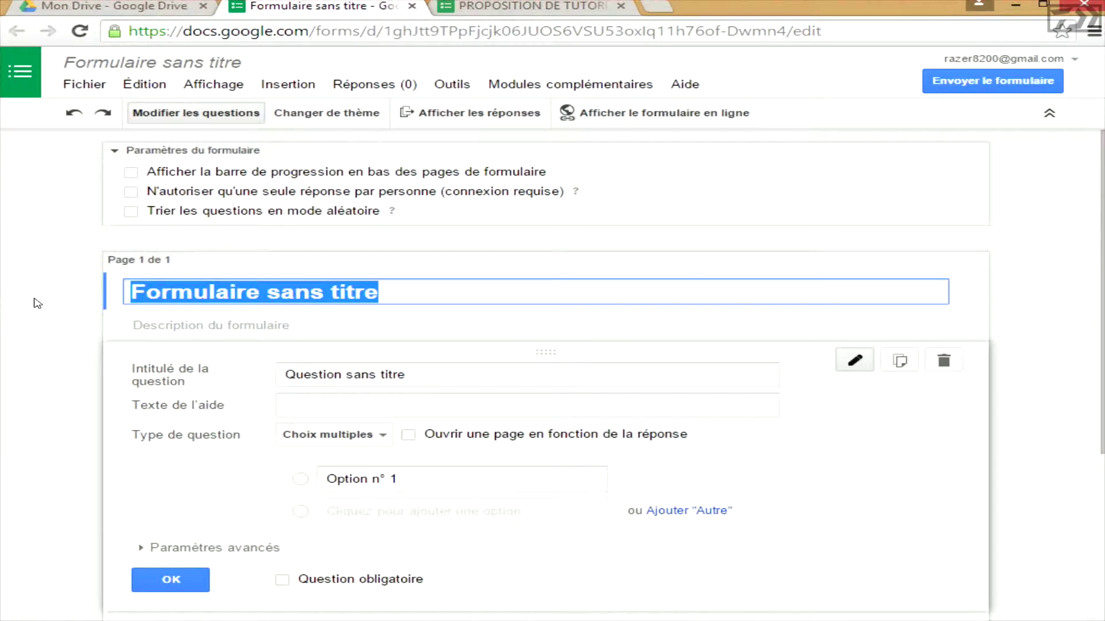
type("YOUTUBE")
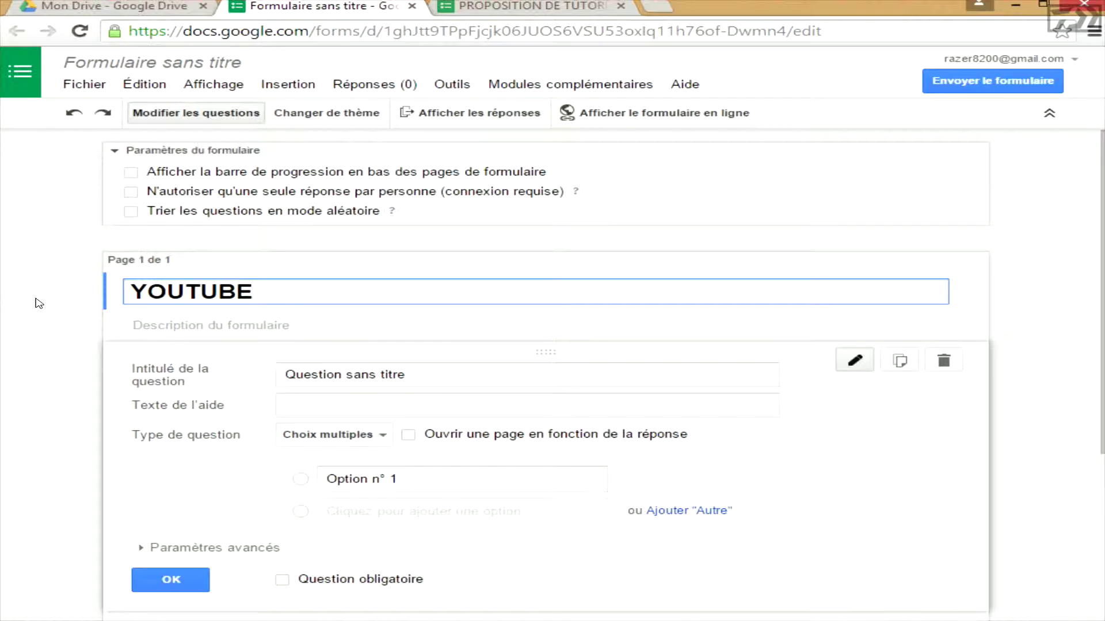
left_click(201, 326)
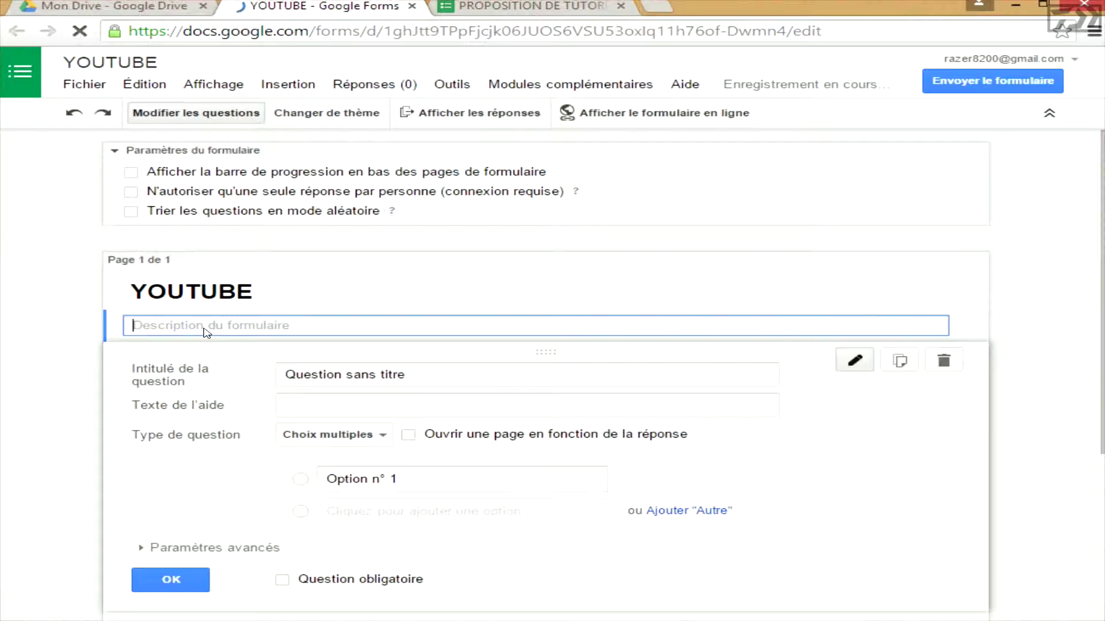
type("TU")
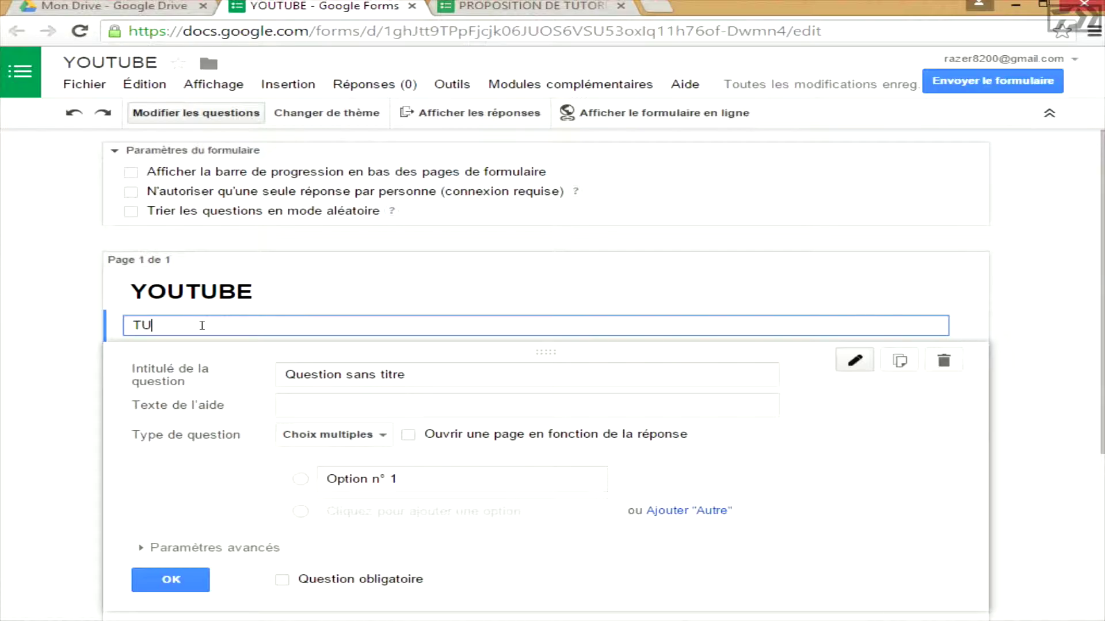
type("TORIEL")
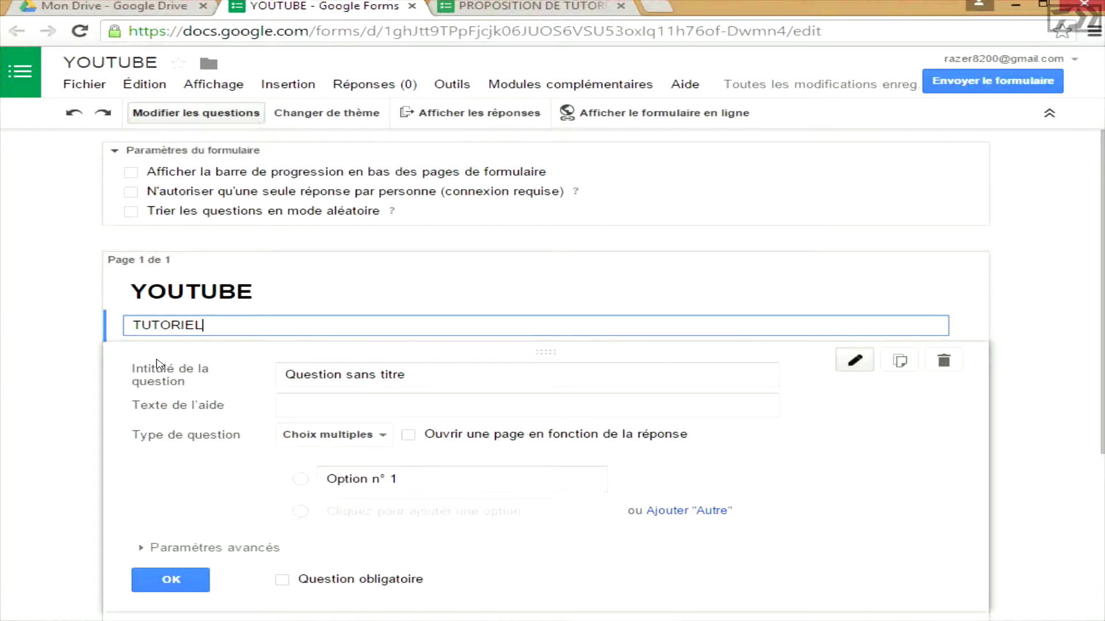
Step: Name the first question "Quel est la couleur de ta maison ?" and enter TEST as its help text
left_click_drag(476, 375, 214, 375)
type("Quel est la couleur de ta maison ?")
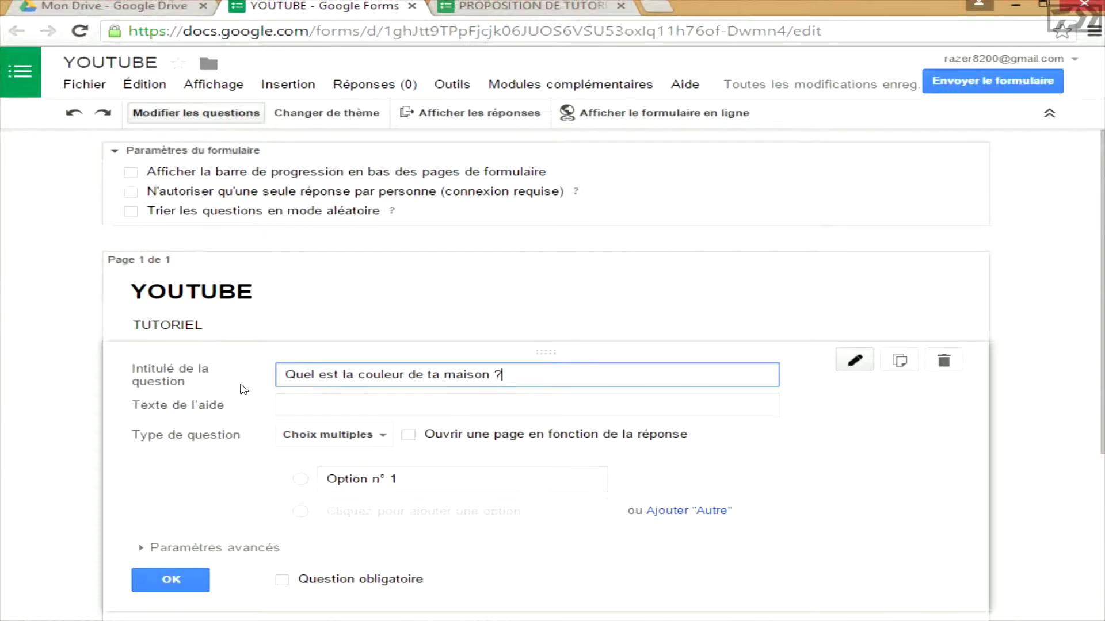
scroll(244, 390, "down", 2)
left_click(343, 316)
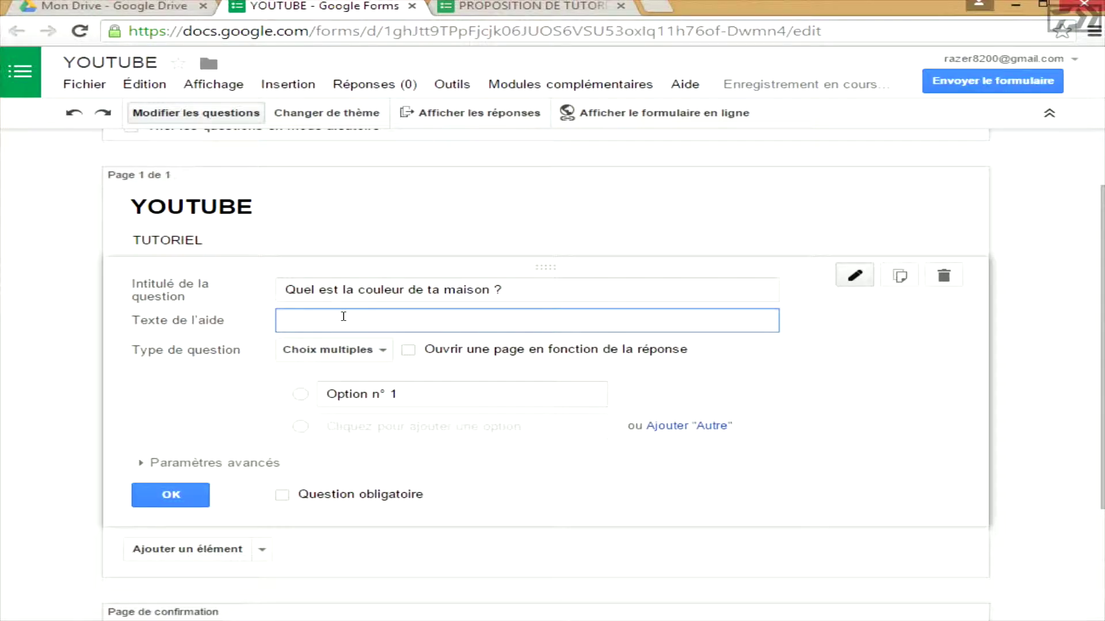
type("TEST")
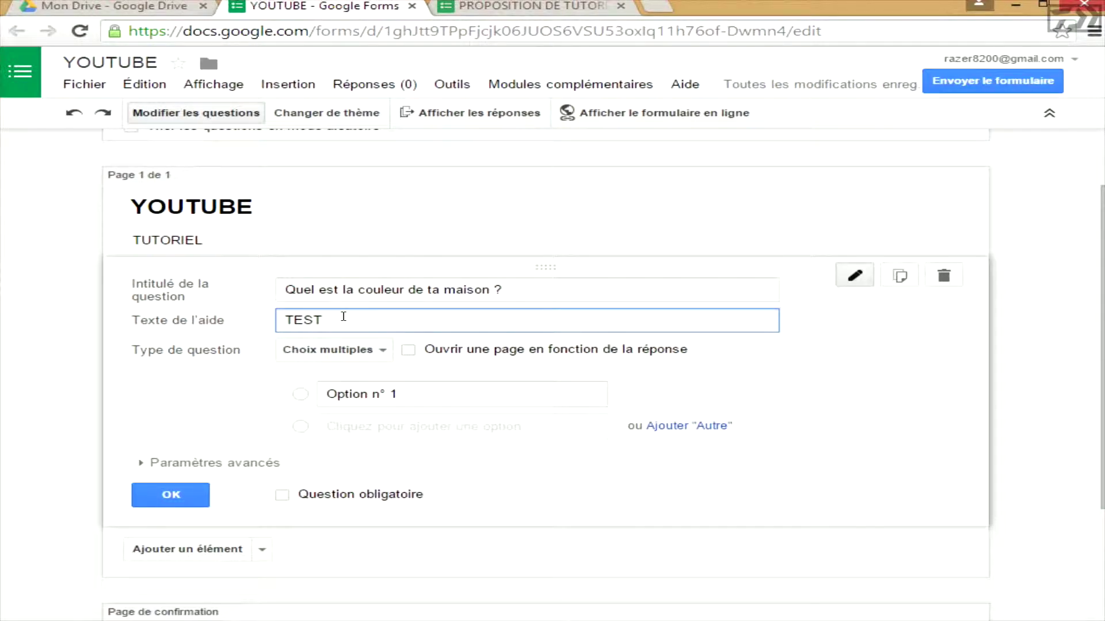
Step: Try the question types Texte and Texte de paragraphe for the first question, and set it back to Choix multiples
left_click(363, 352)
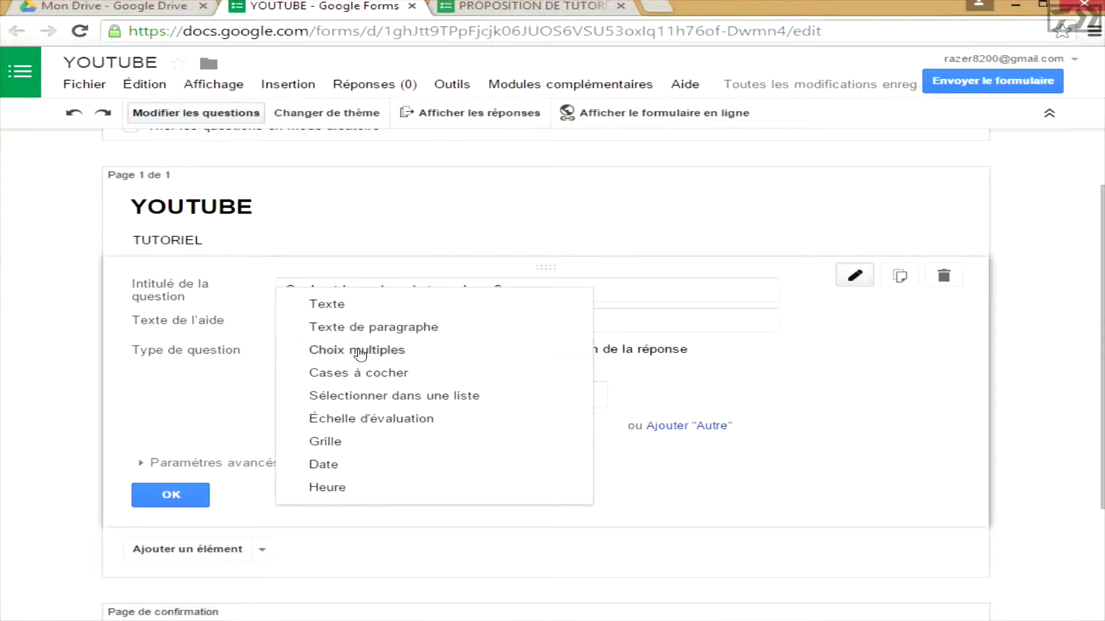
left_click(327, 304)
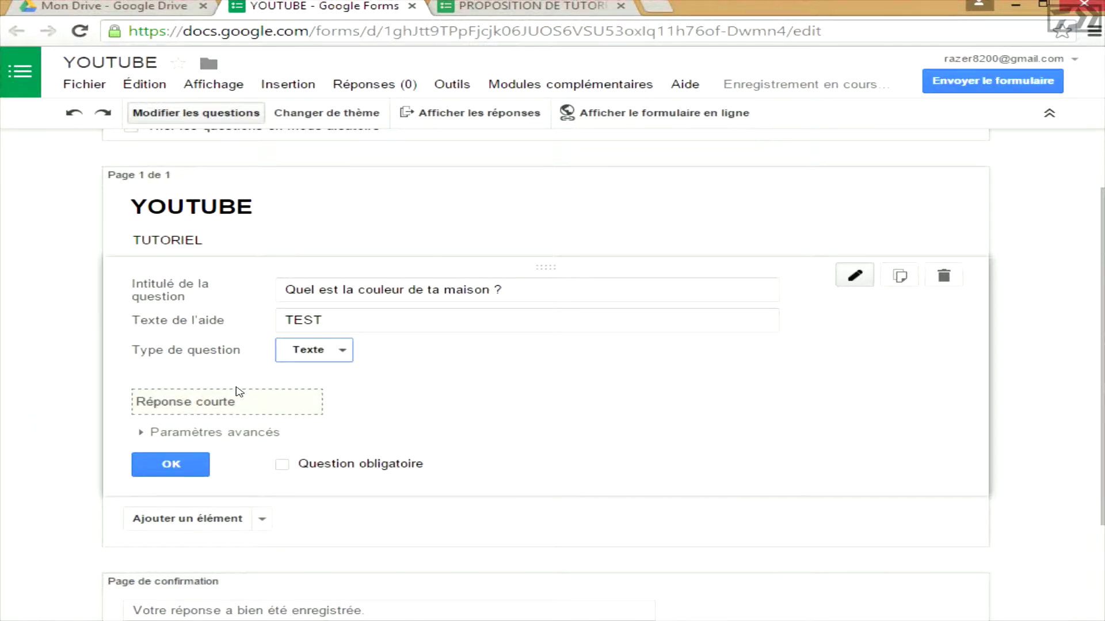
left_click(476, 11)
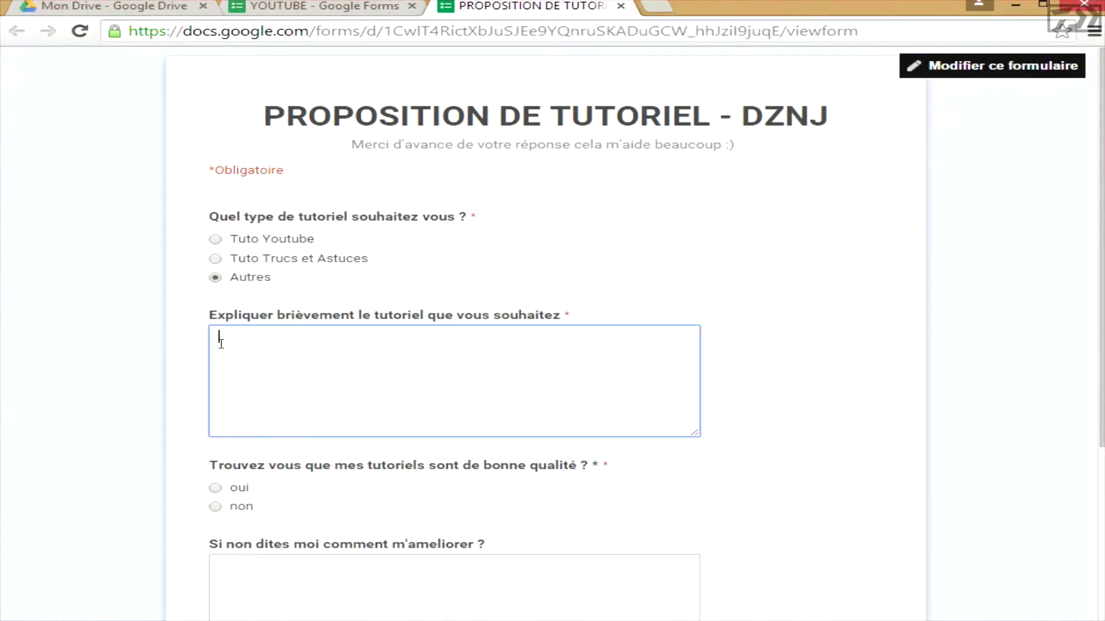
left_click(318, 7)
left_click(309, 357)
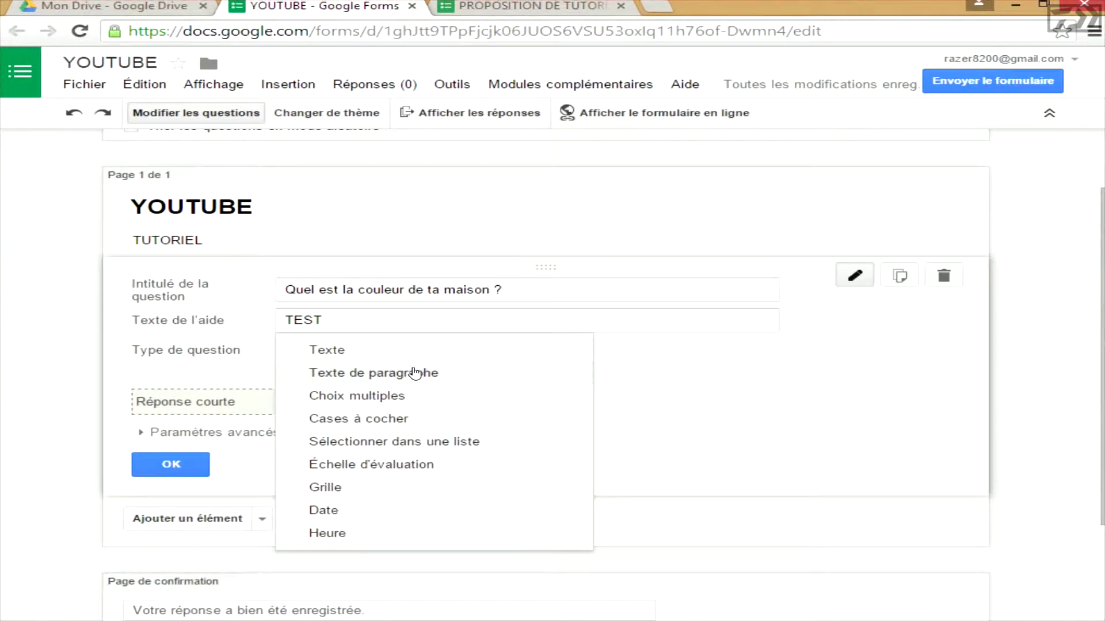
left_click(444, 374)
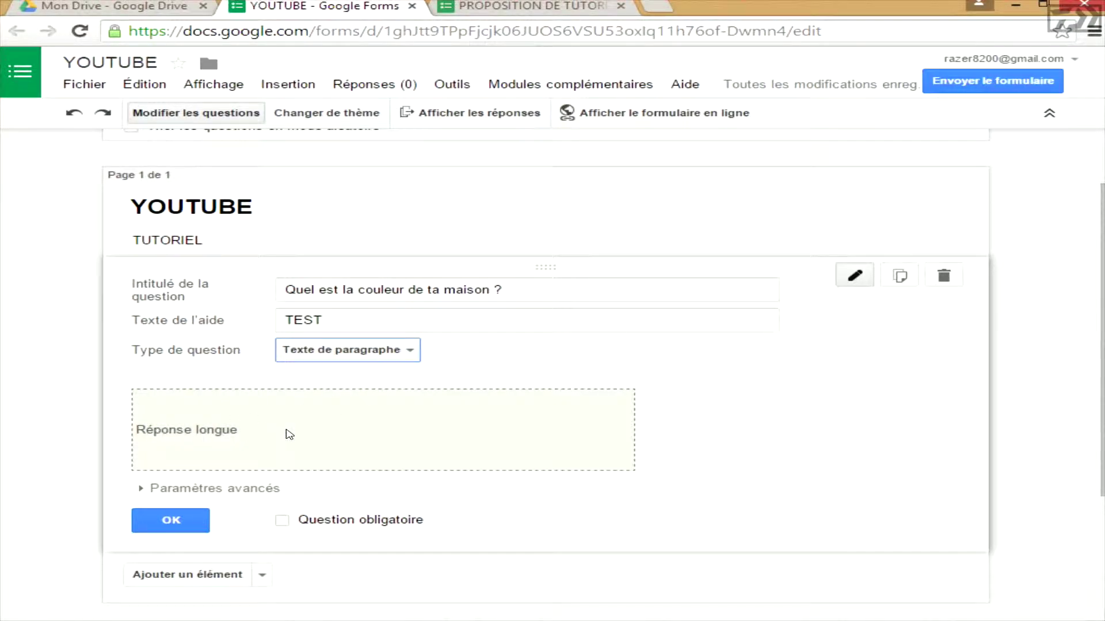
left_click(374, 351)
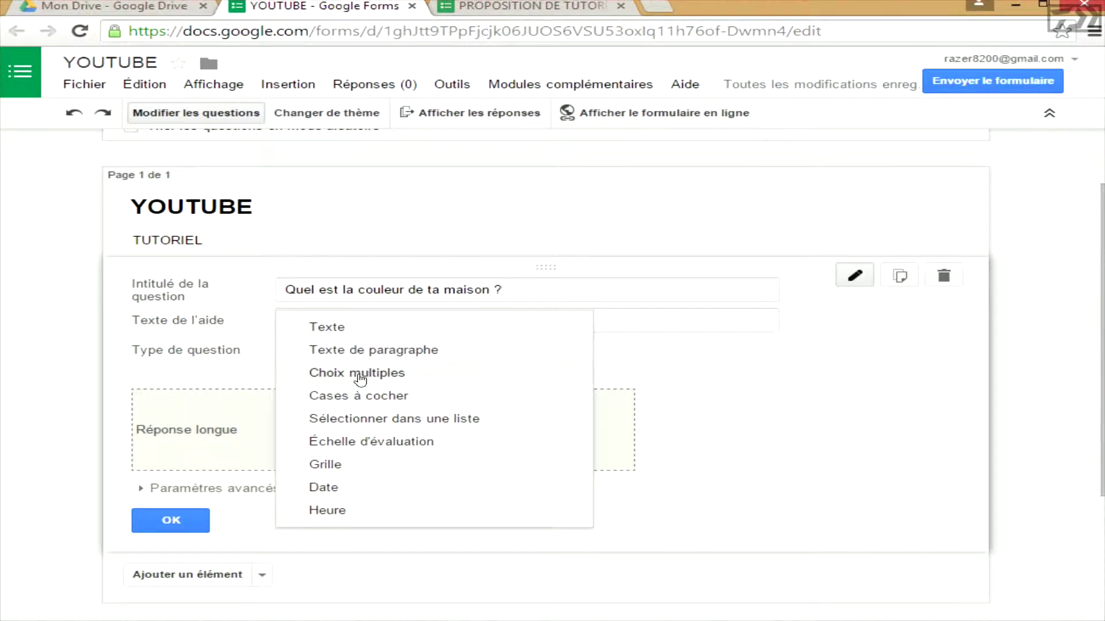
left_click(436, 374)
left_click(356, 355)
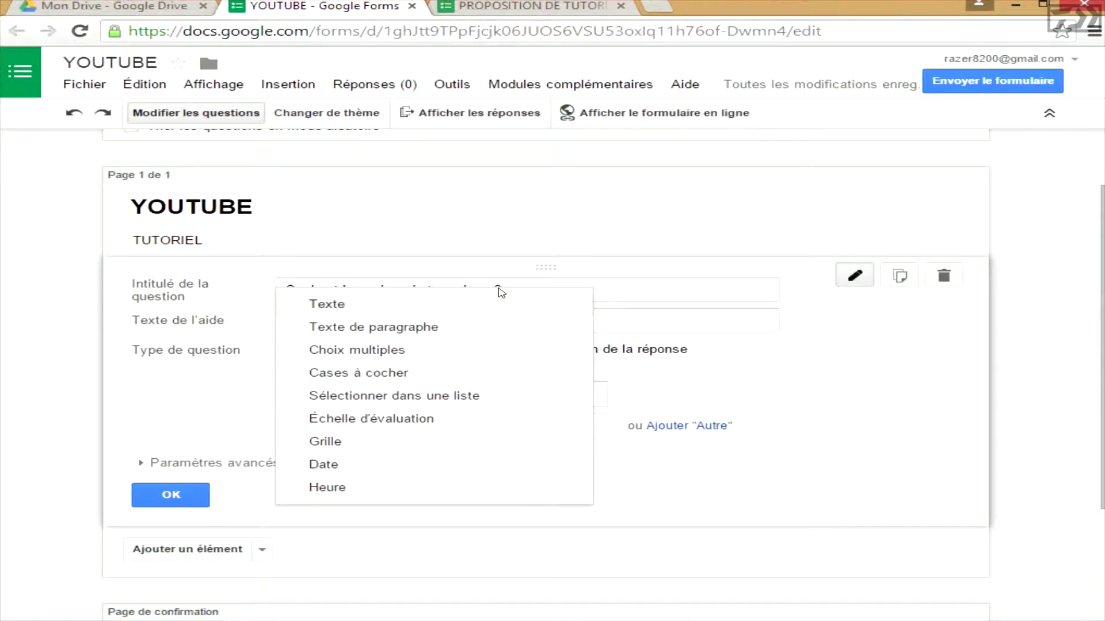
left_click(490, 258)
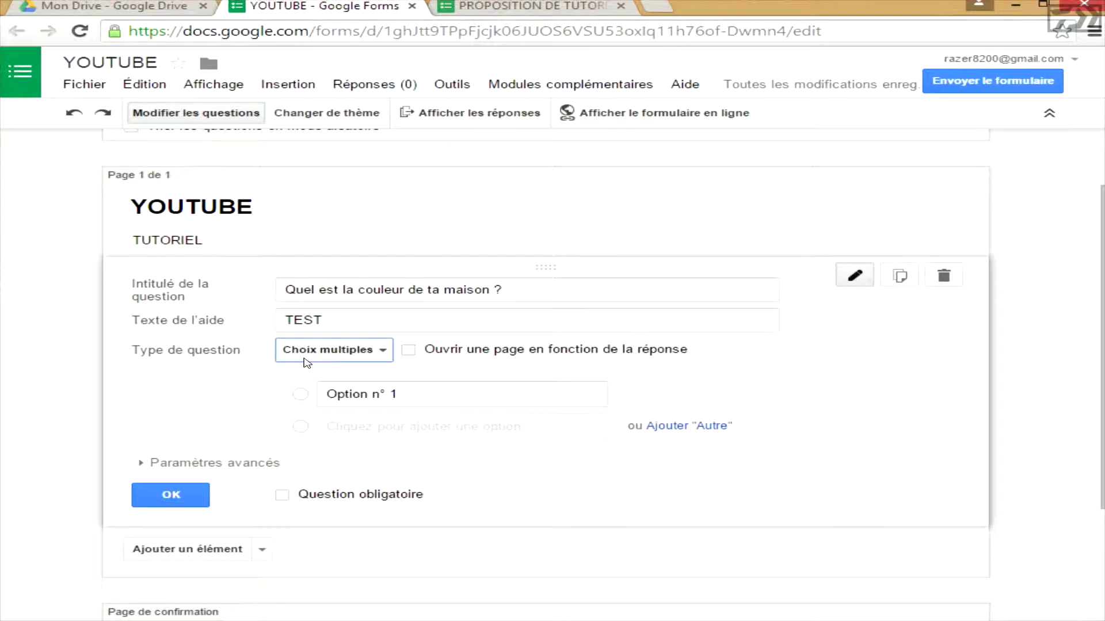
Step: Enter Rouge and Noir as the first question's answer options and make the question mandatory (Question obligatoire)
left_click(389, 394)
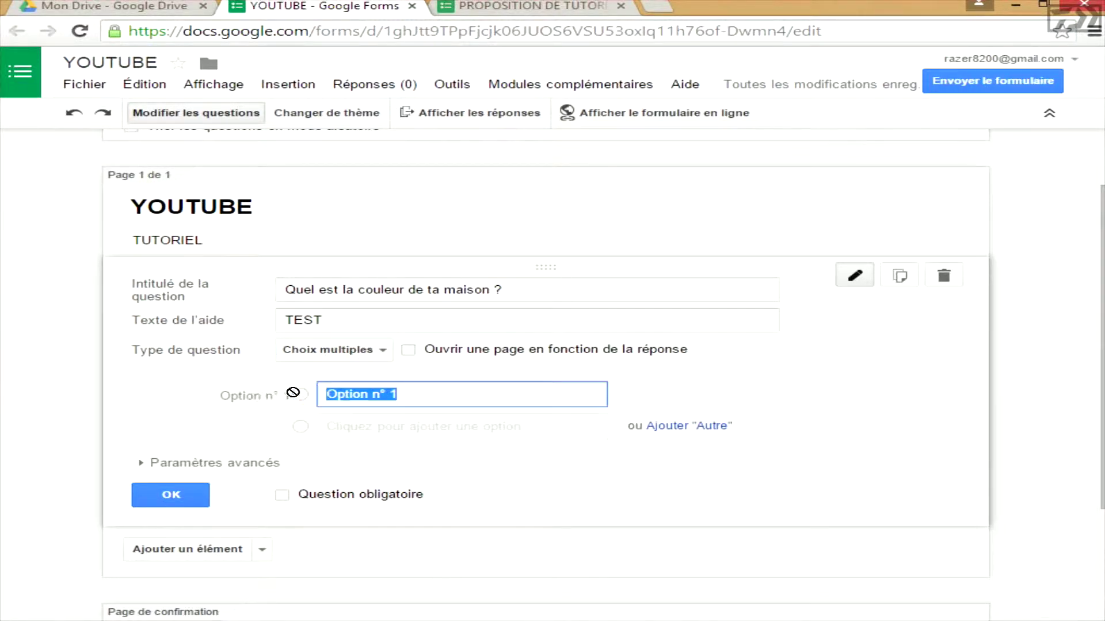
type("Rouge")
left_click(373, 428)
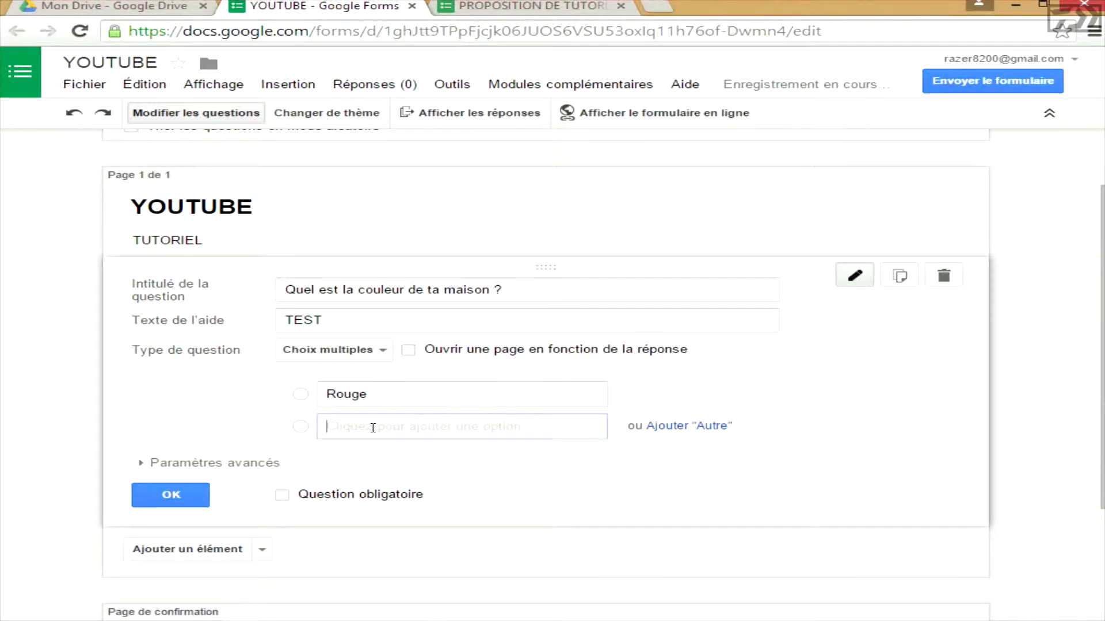
type("Noir")
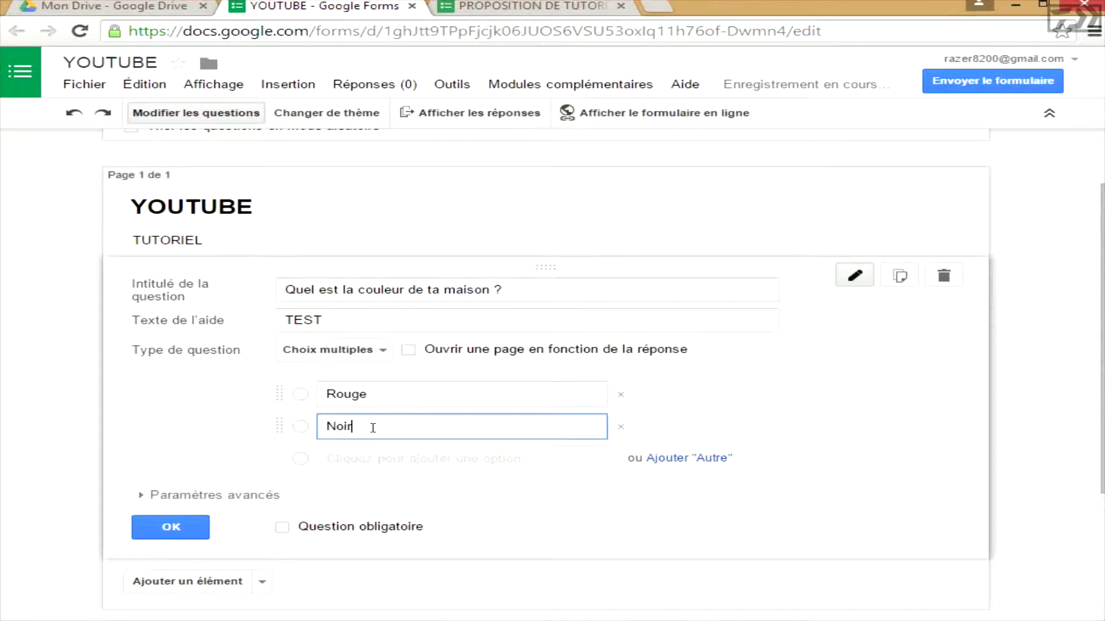
left_click(199, 415)
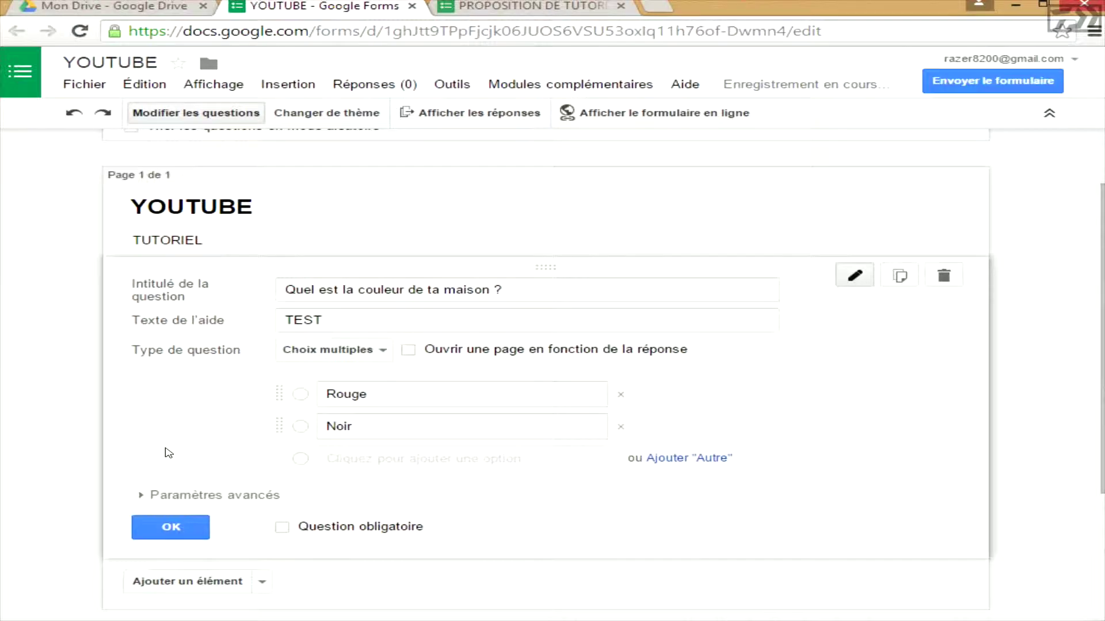
left_click(142, 496)
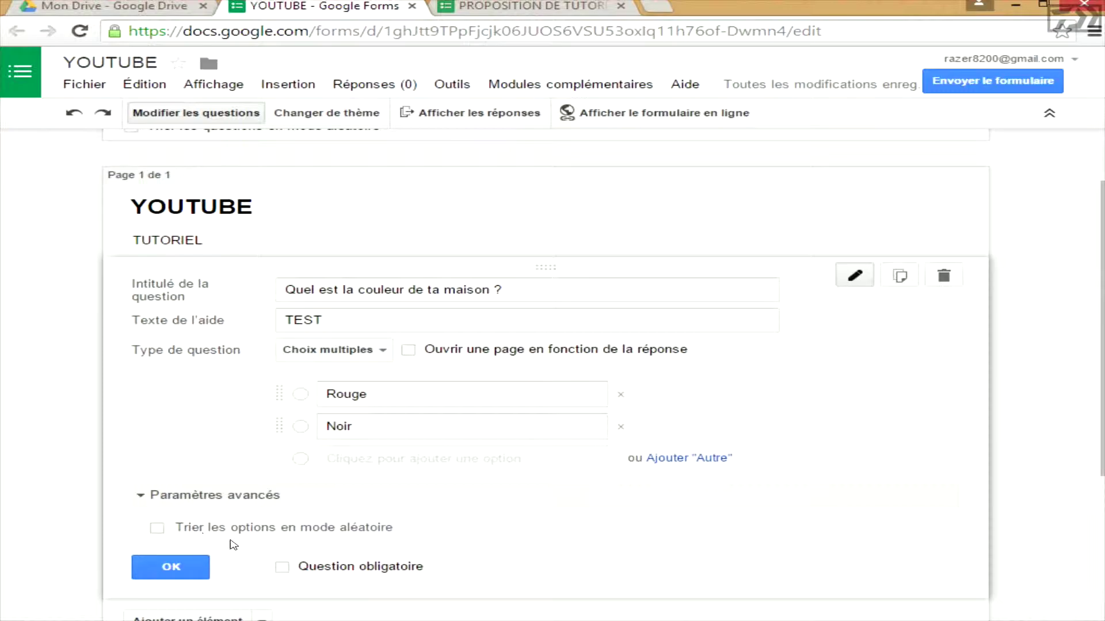
left_click(282, 568)
Step: Add a second question titled "Quel est la couleur de ta maison ?" with TEST as its help text
scroll(288, 573, "down", 2)
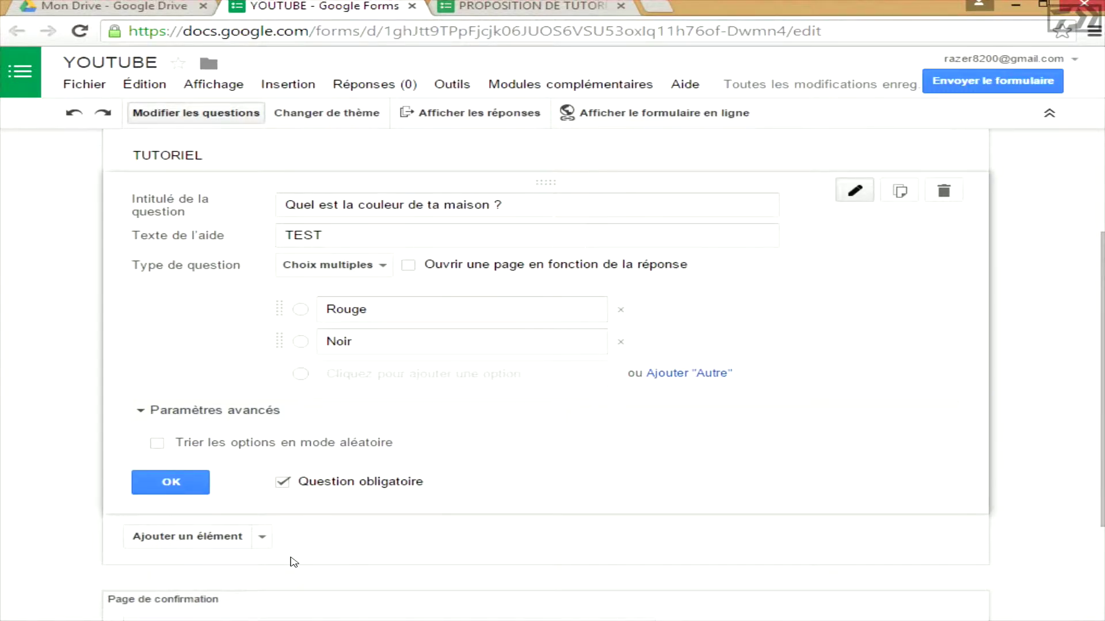
scroll(293, 562, "down", 2)
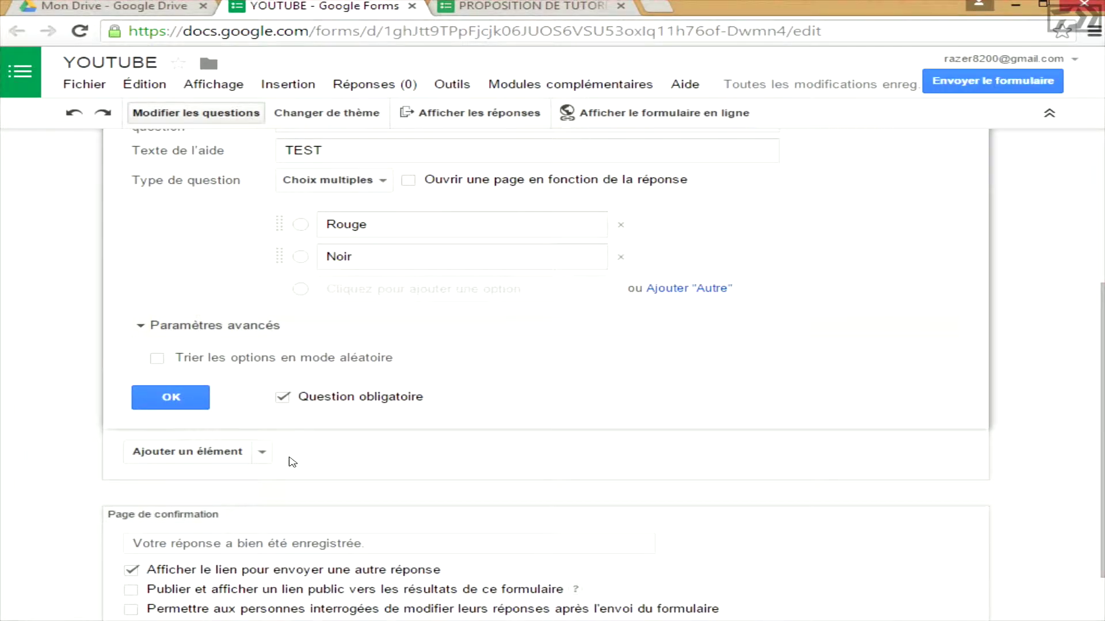
left_click(211, 452)
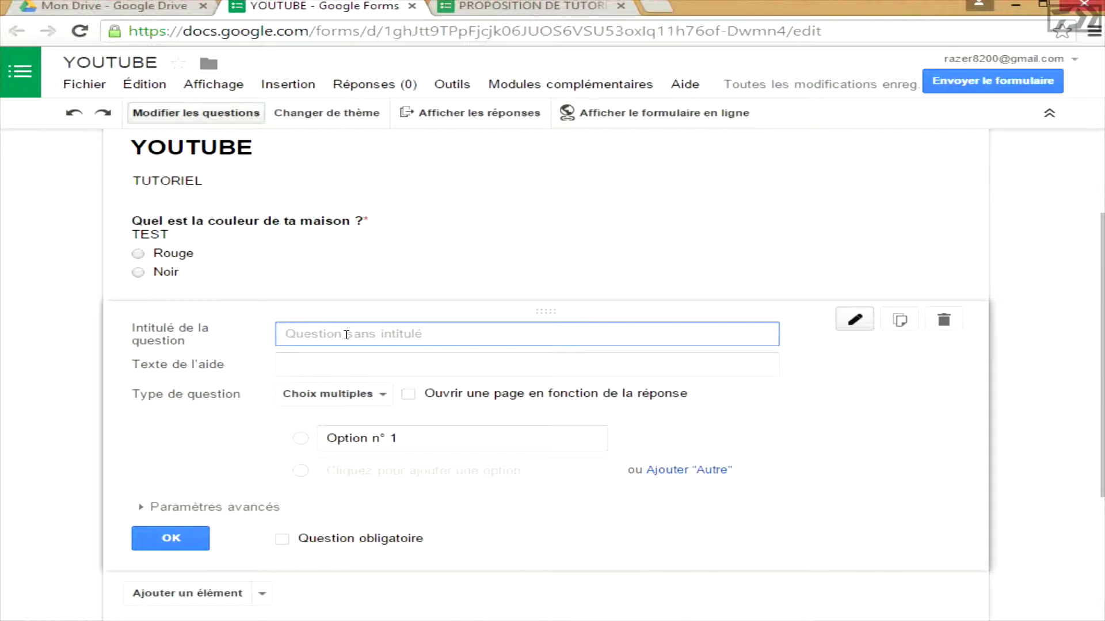
type("Quel est la couleur de ta maison ?")
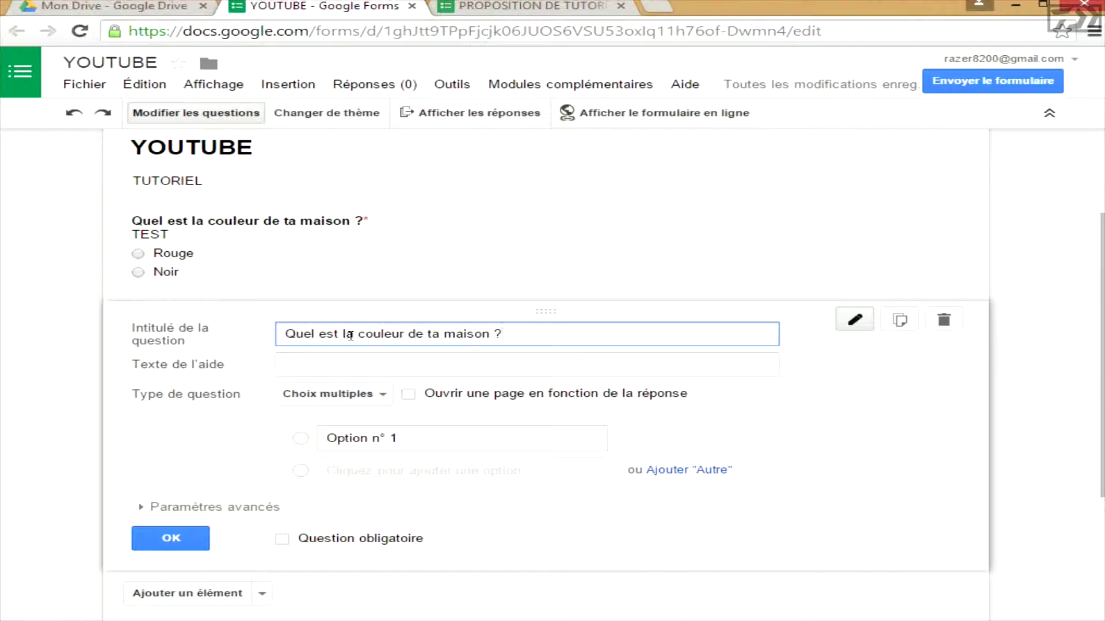
left_click(344, 365)
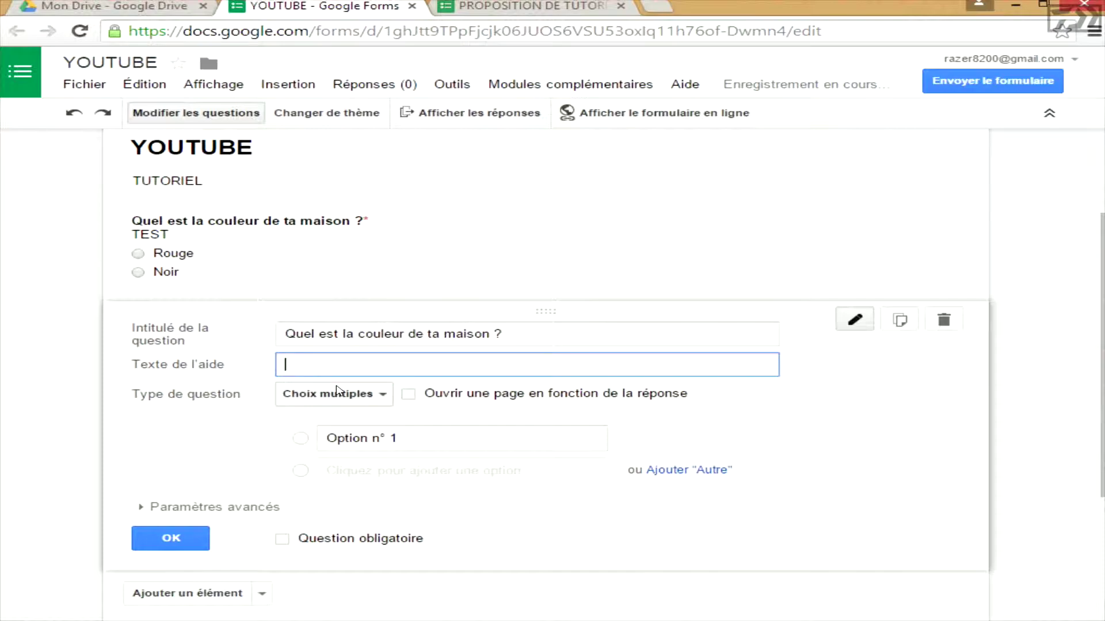
type("TEST")
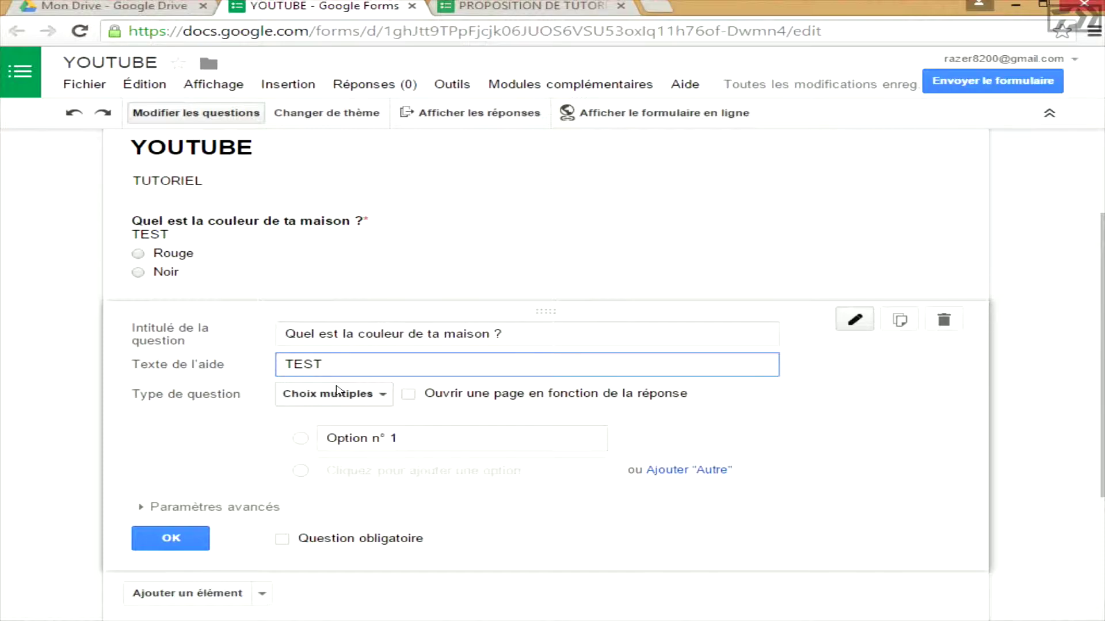
Step: Keep the second question as Choix multiples, enter Noir and Blanc as its answer options, and make it mandatory (Question obligatoire)
left_click(339, 392)
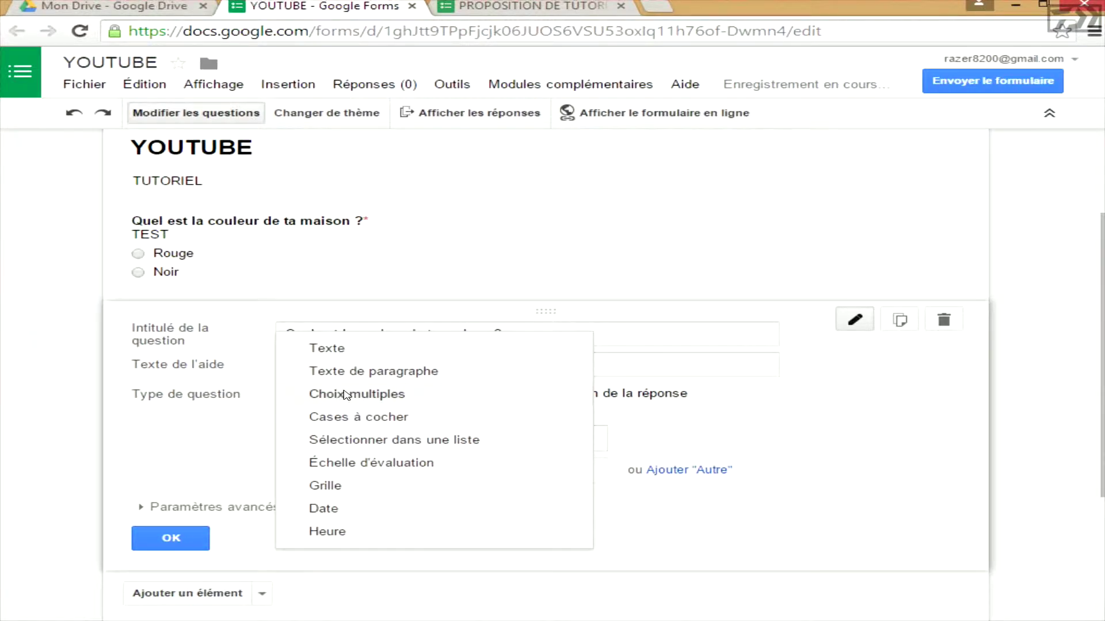
left_click(345, 394)
left_click(405, 433)
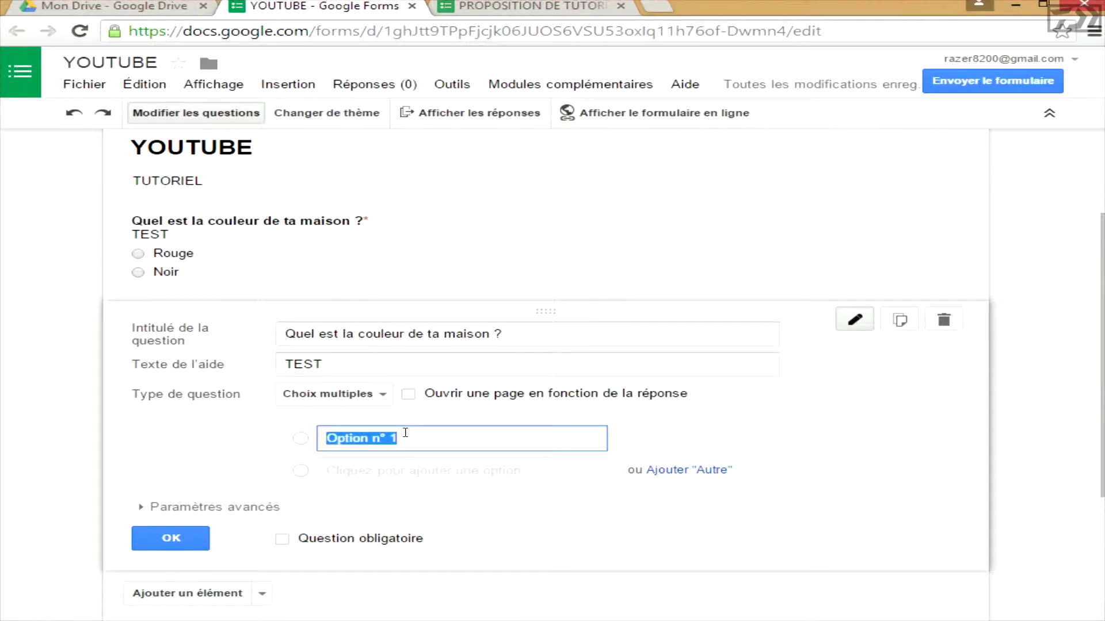
type("Noir")
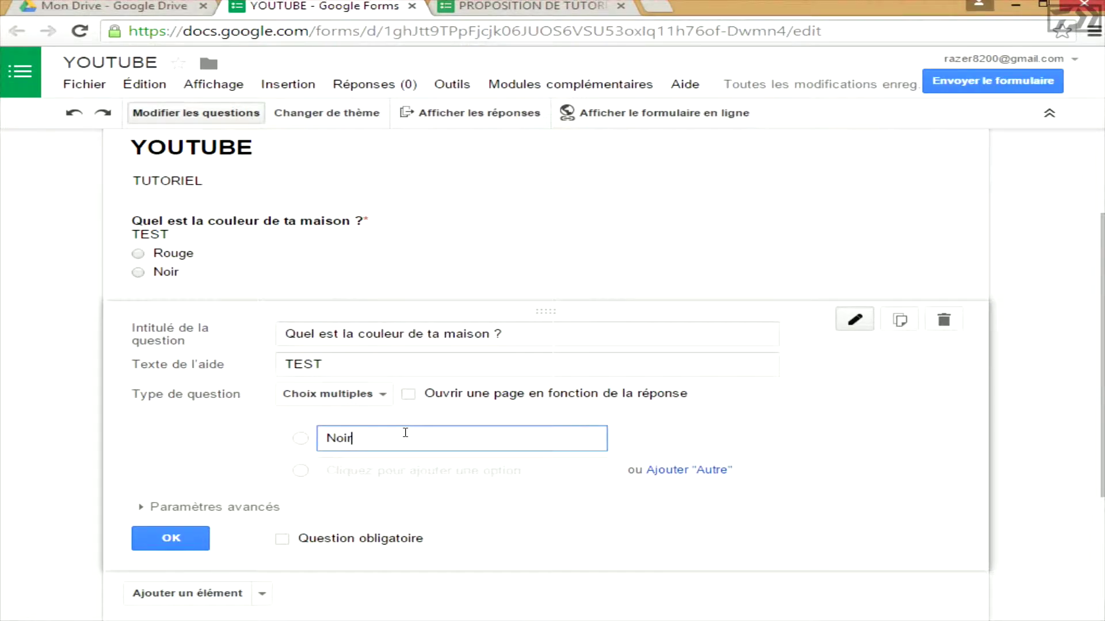
left_click(397, 471)
type("Blanc")
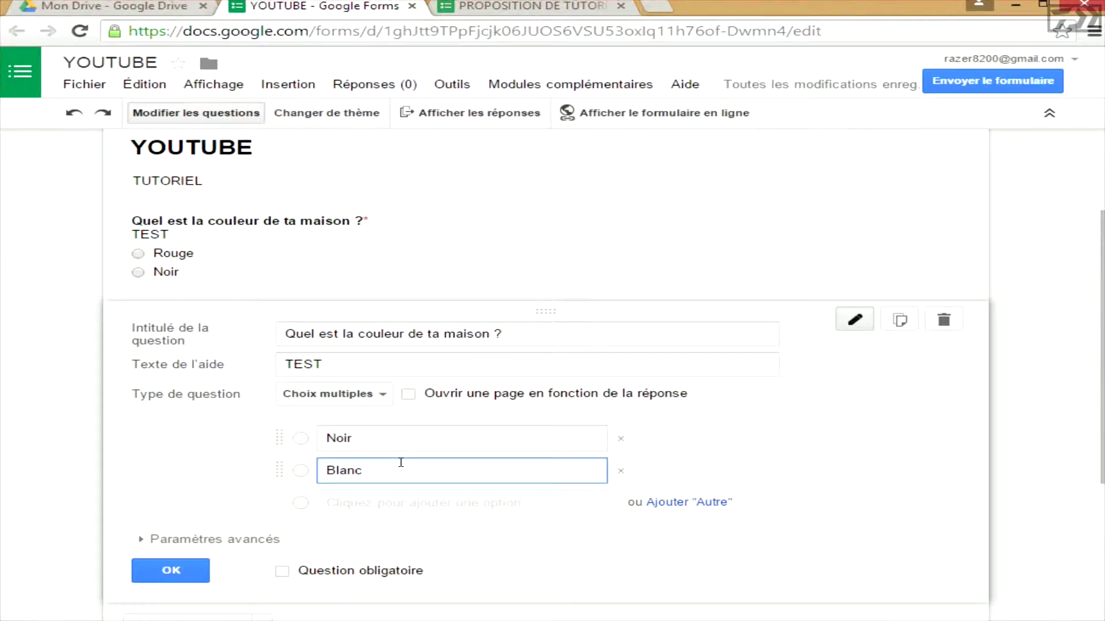
left_click(274, 574)
left_click(281, 573)
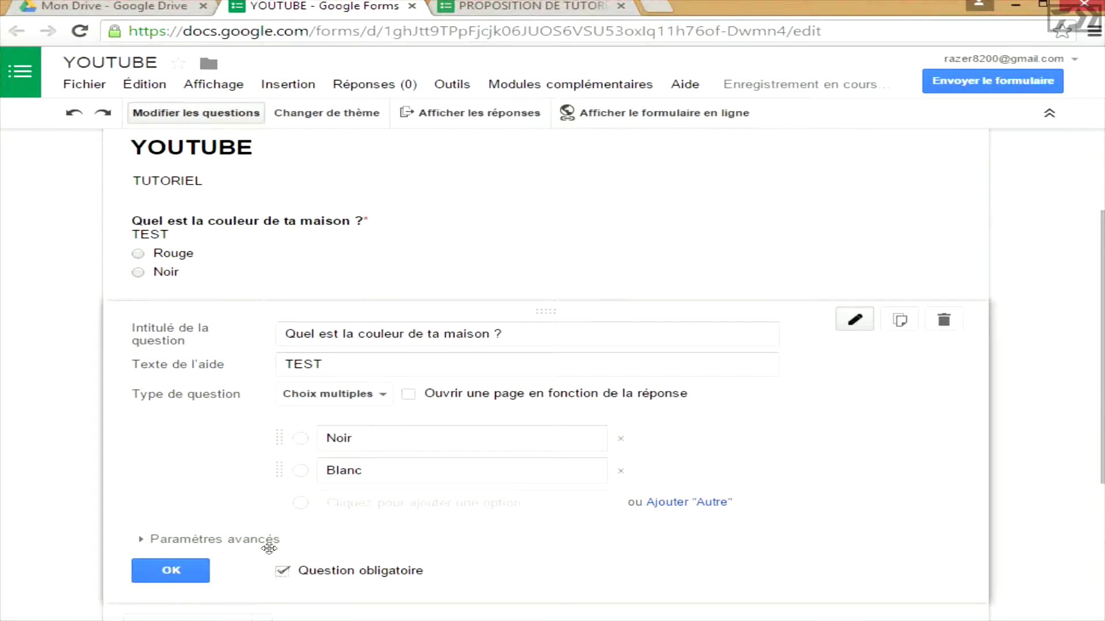
Step: Change the second question's type to Texte de paragraphe and review the Page de confirmation settings
scroll(230, 407, "down", 2)
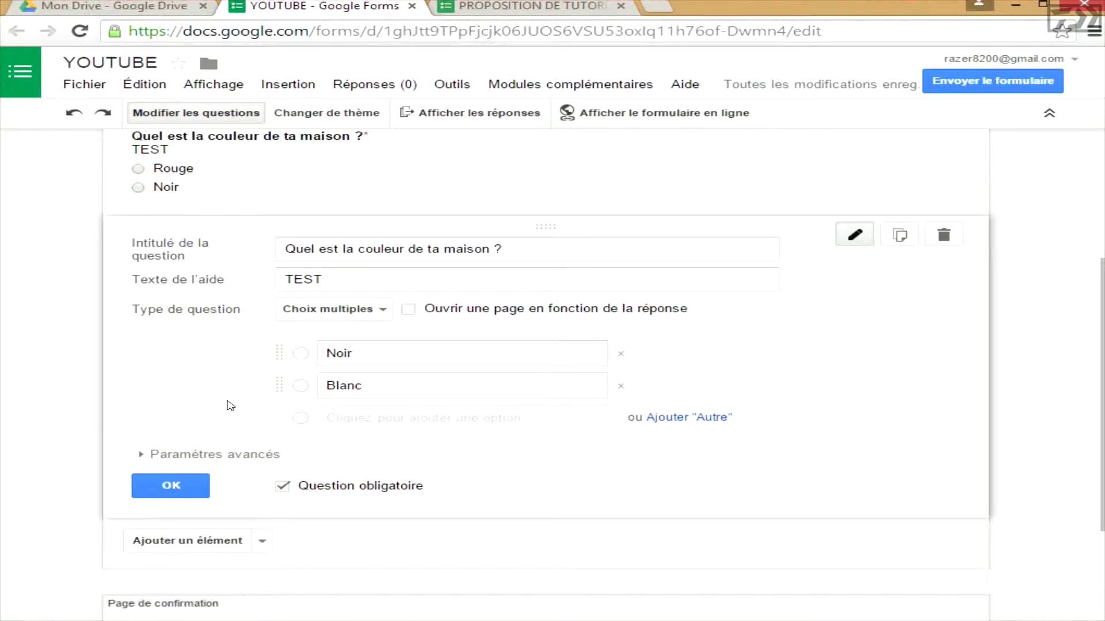
left_click(345, 311)
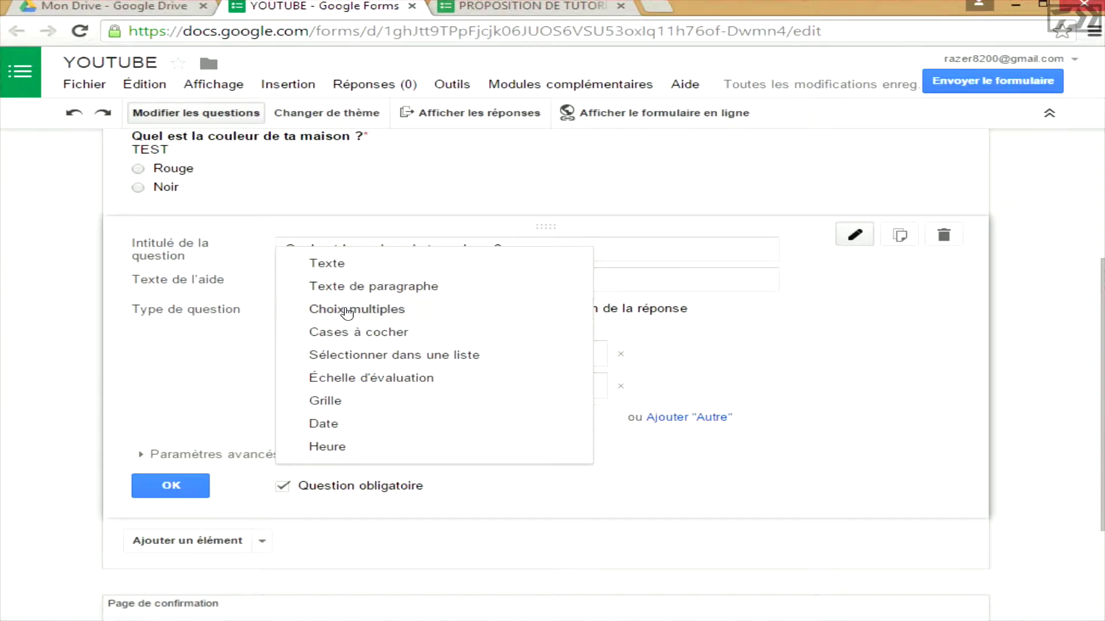
left_click(342, 290)
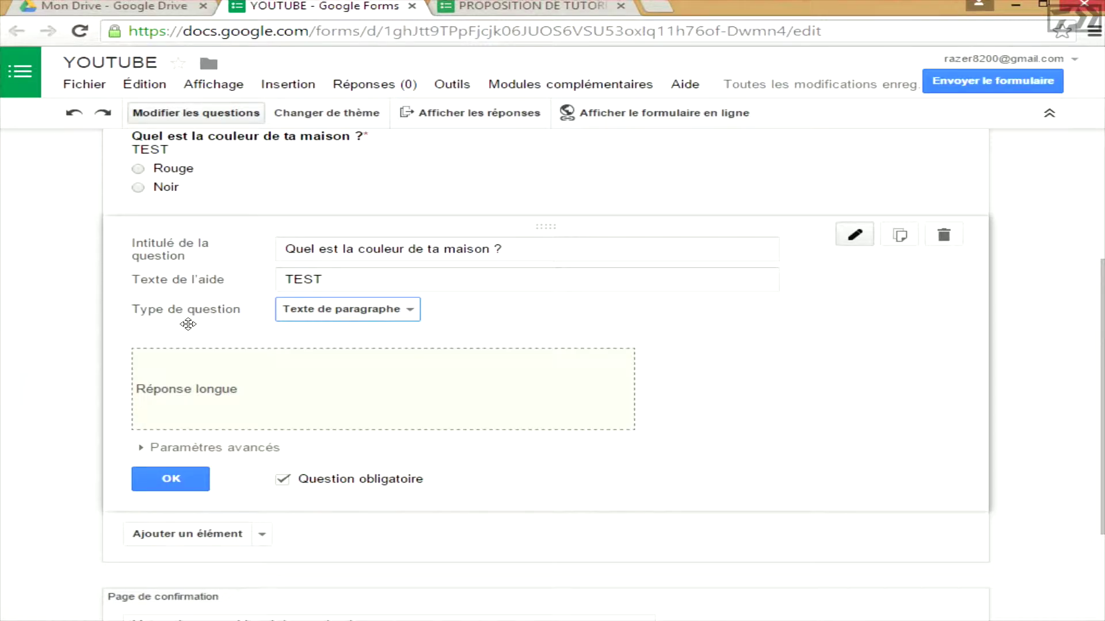
scroll(190, 326, "down", 3)
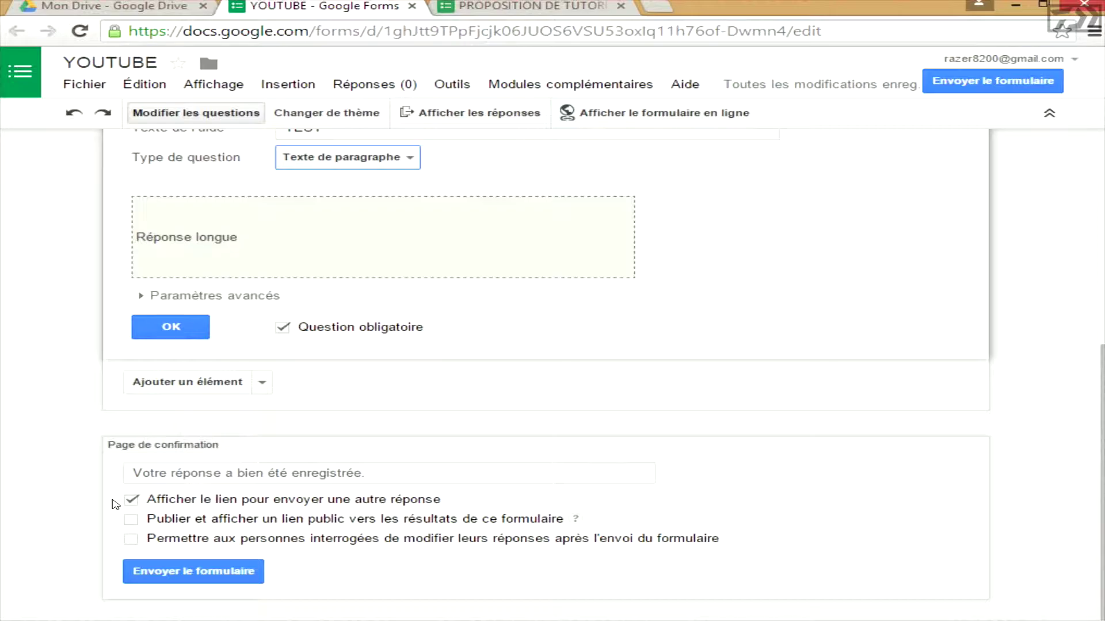
scroll(115, 504, "up", 7)
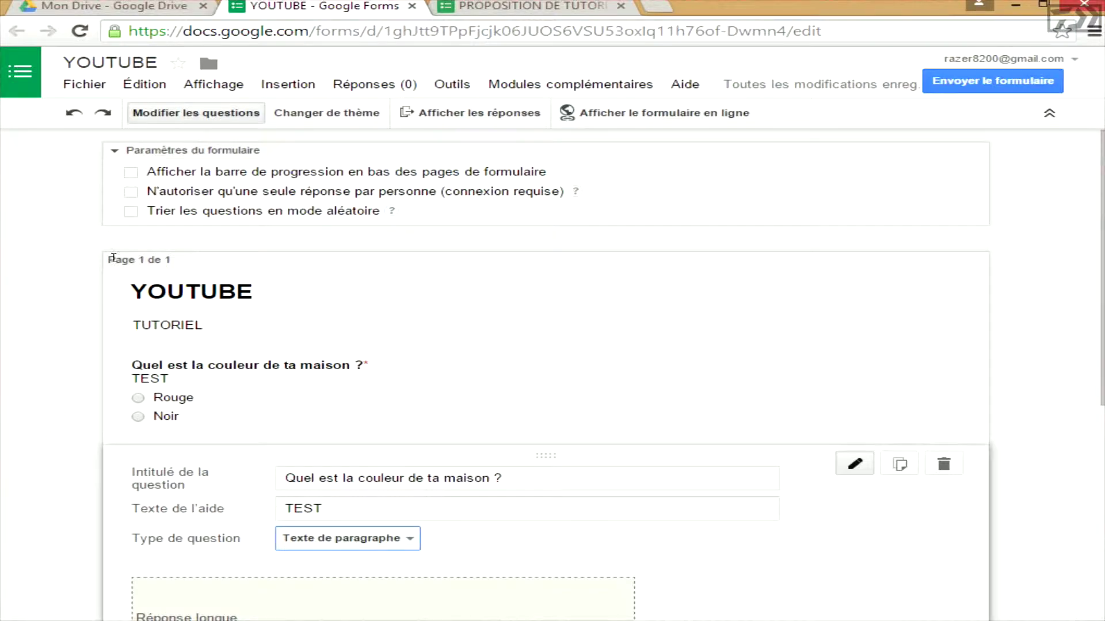
Step: Try the form themes Parc d'attractions, Soirée sur la plage, Chats d'anniversaire, Voitures et camions and Paysage urbain
left_click(343, 118)
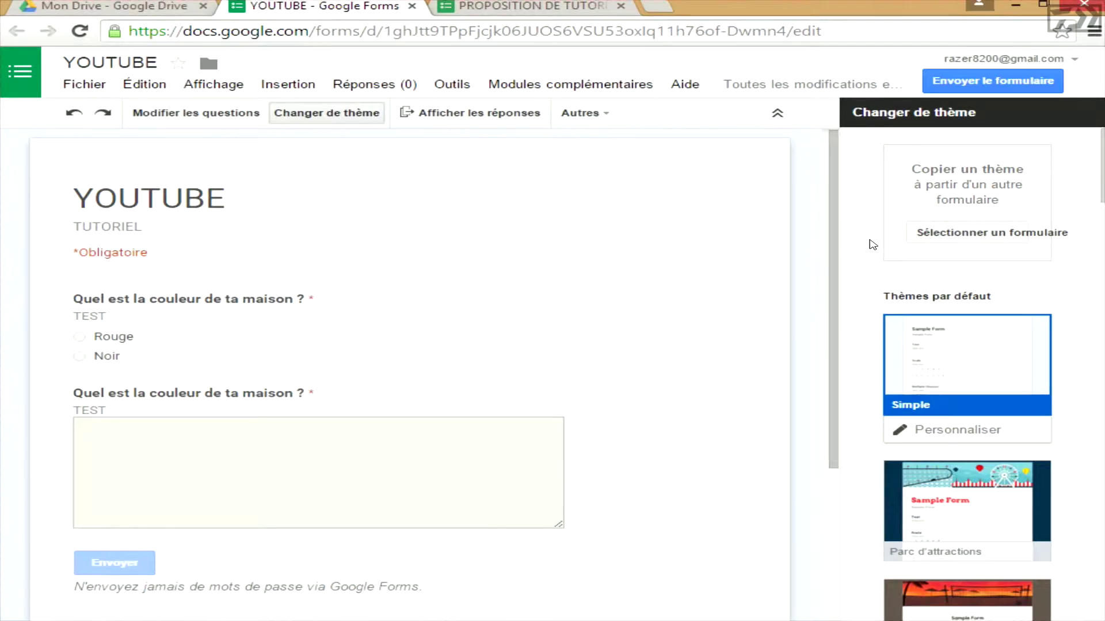
scroll(872, 250, "down", 2)
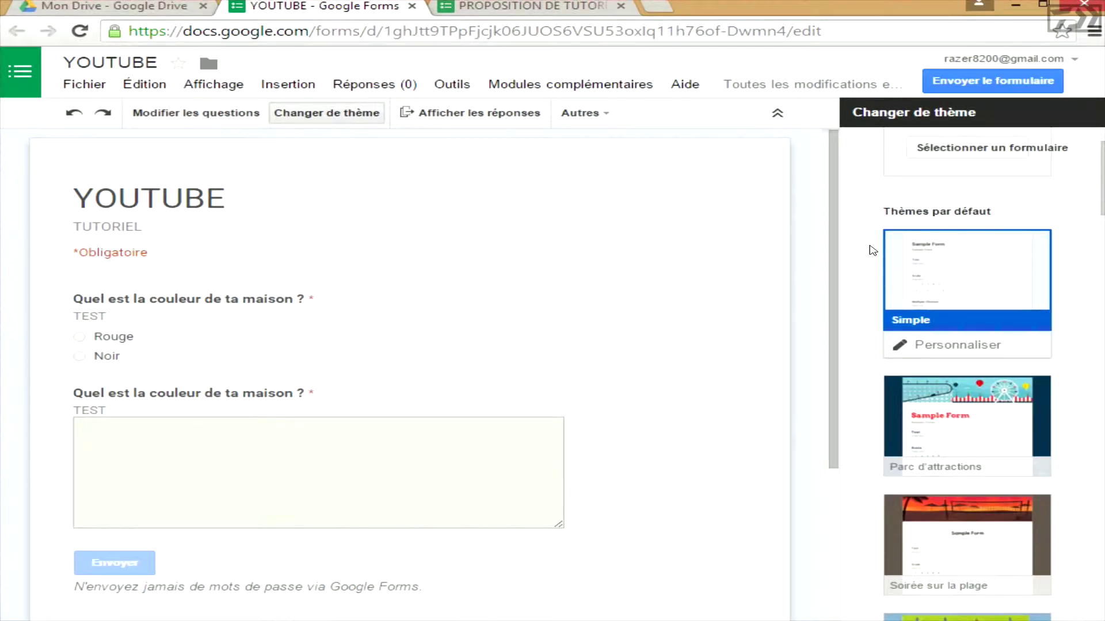
scroll(873, 250, "down", 4)
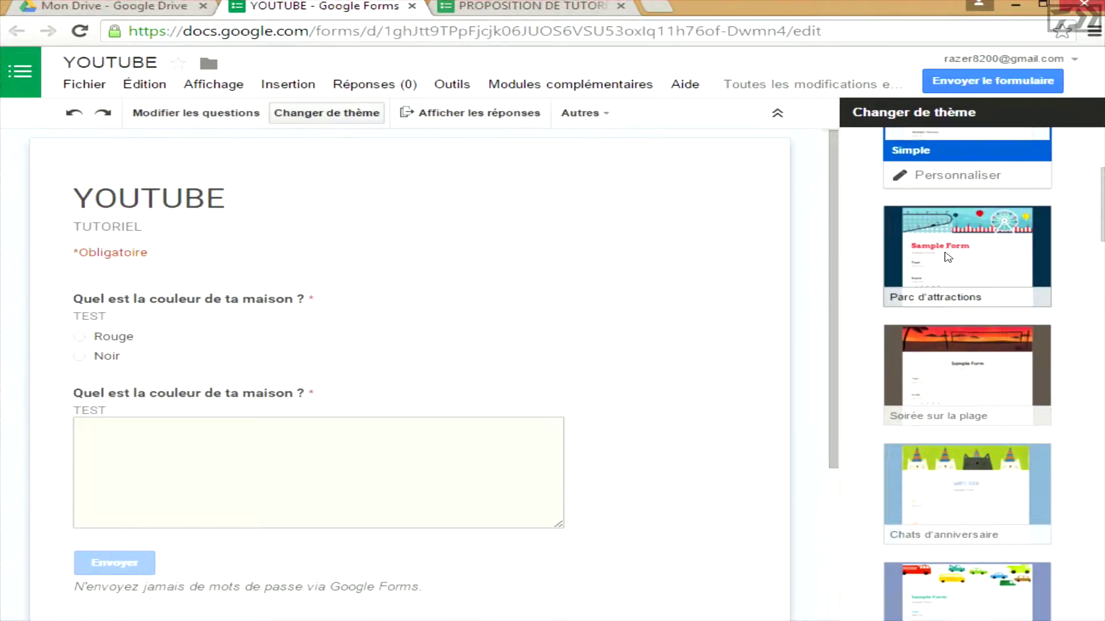
left_click(949, 257)
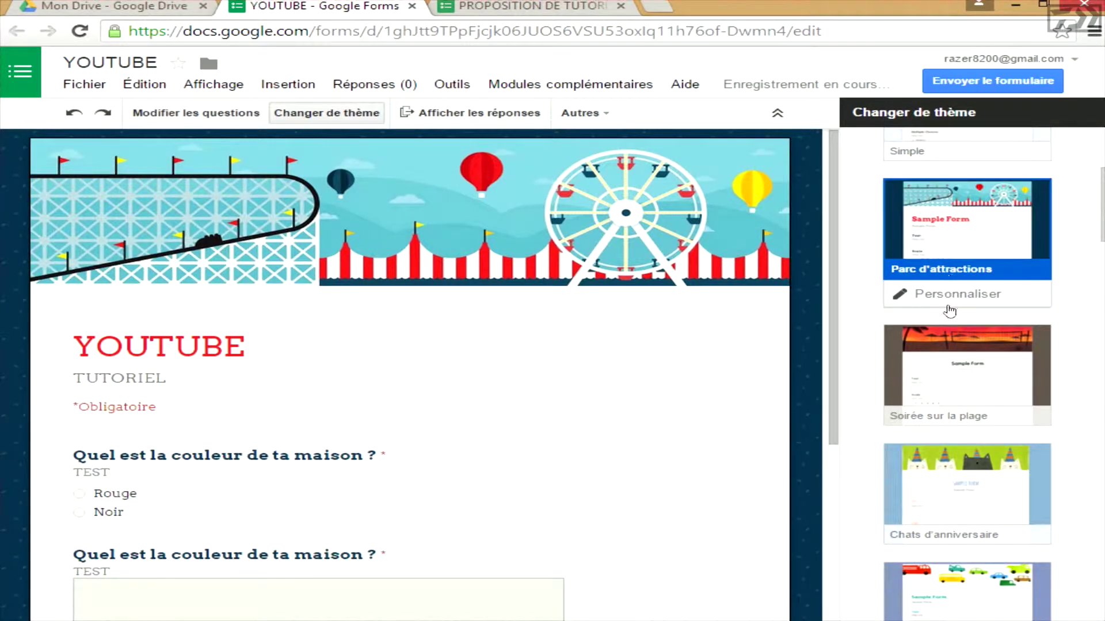
left_click(967, 371)
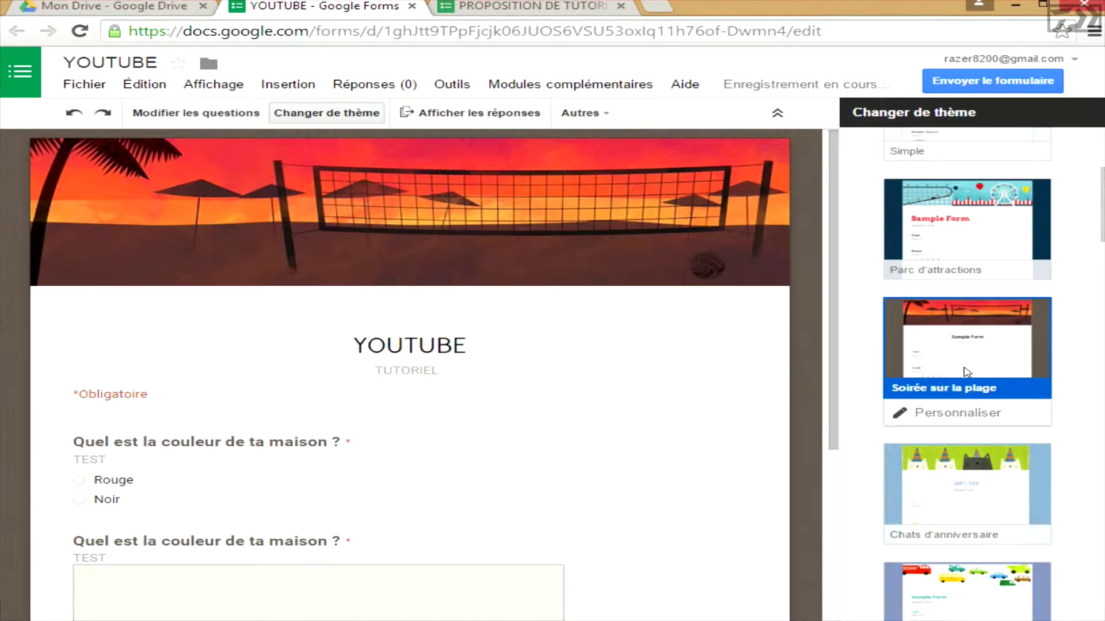
scroll(970, 362, "down", 4)
left_click(974, 348)
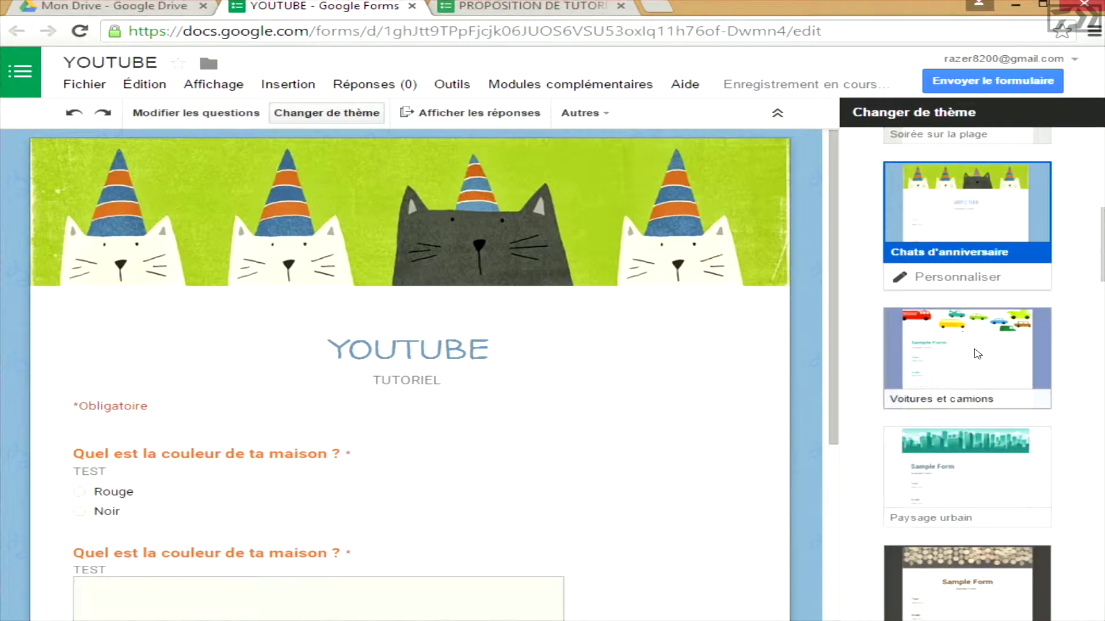
left_click(976, 353)
scroll(976, 354, "down", 2)
left_click(971, 371)
Step: Look through the remaining default themes and apply the Simple theme to the form
scroll(969, 371, "down", 5)
scroll(970, 371, "down", 15)
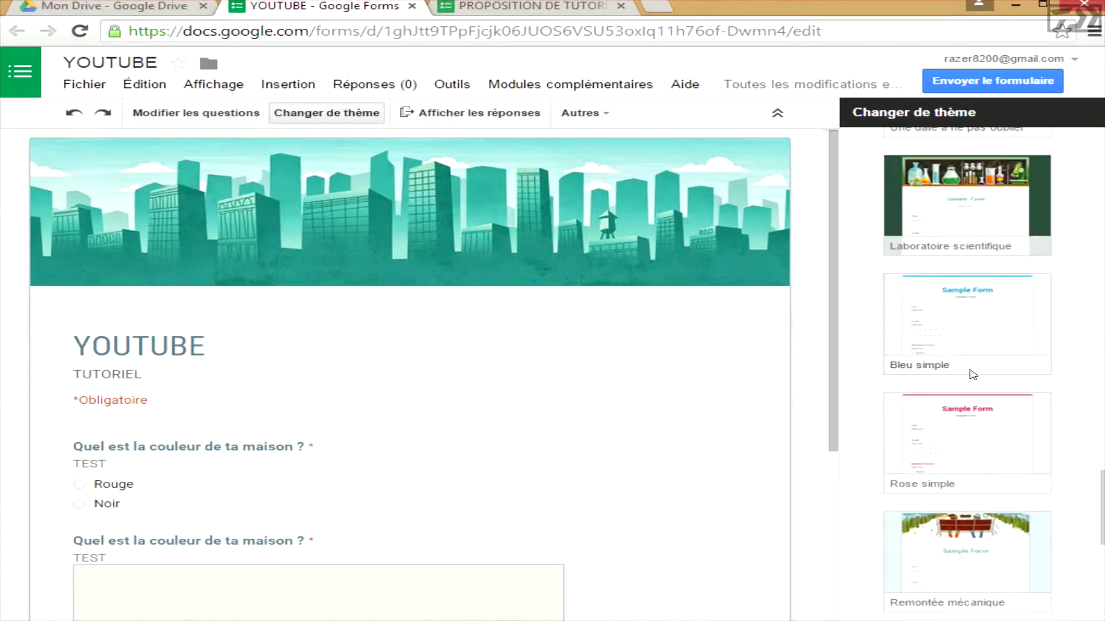
scroll(973, 375, "down", 6)
scroll(970, 377, "down", 3)
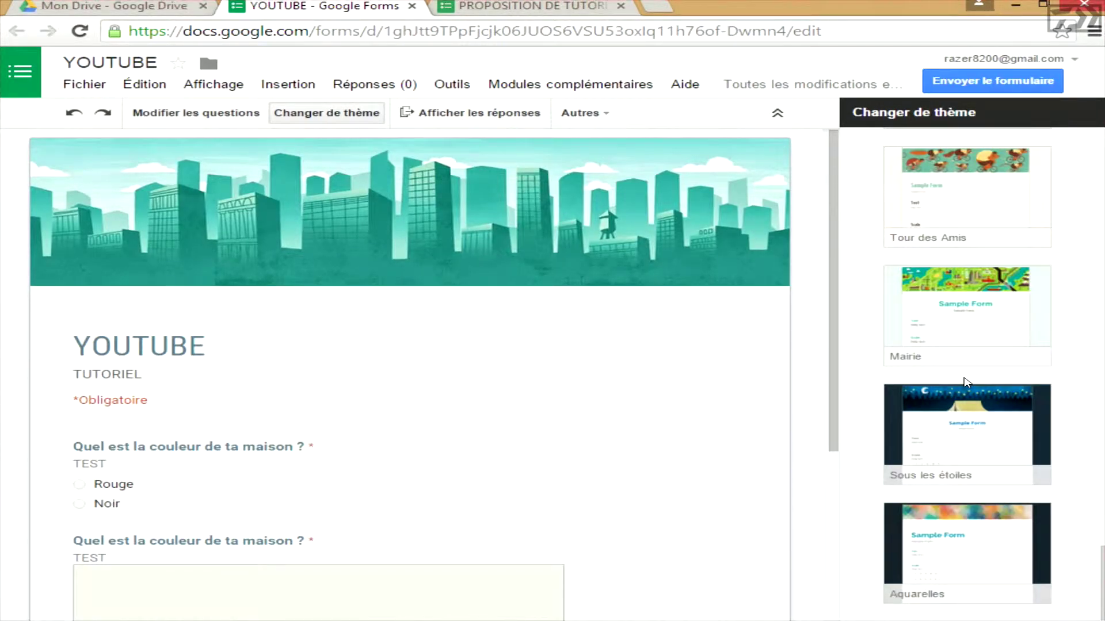
scroll(964, 380, "up", 20)
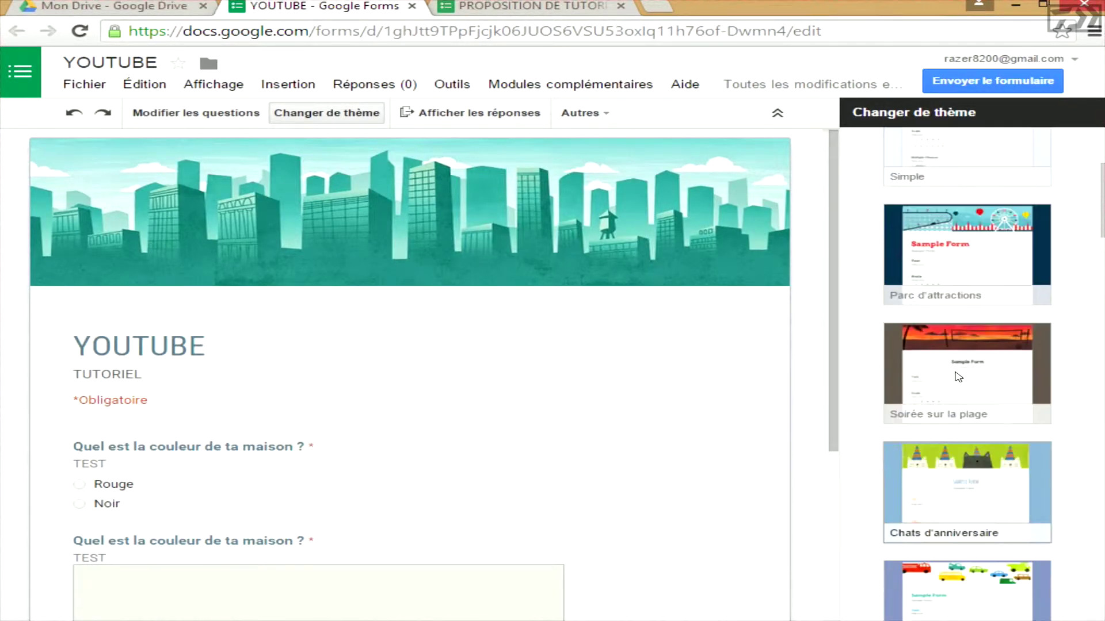
scroll(958, 377, "up", 4)
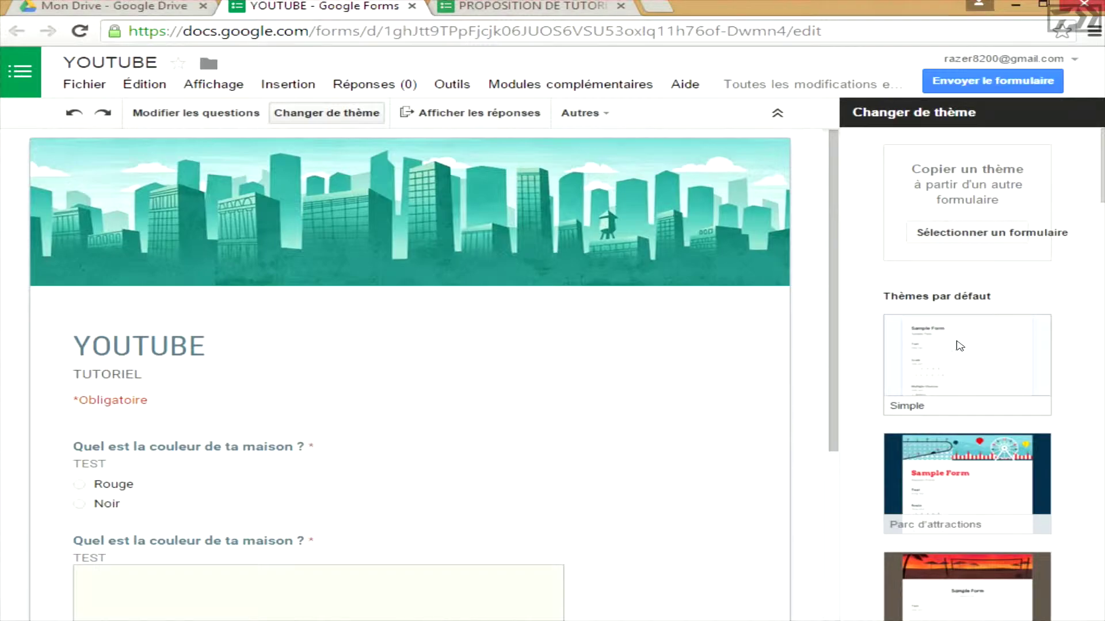
left_click(959, 347)
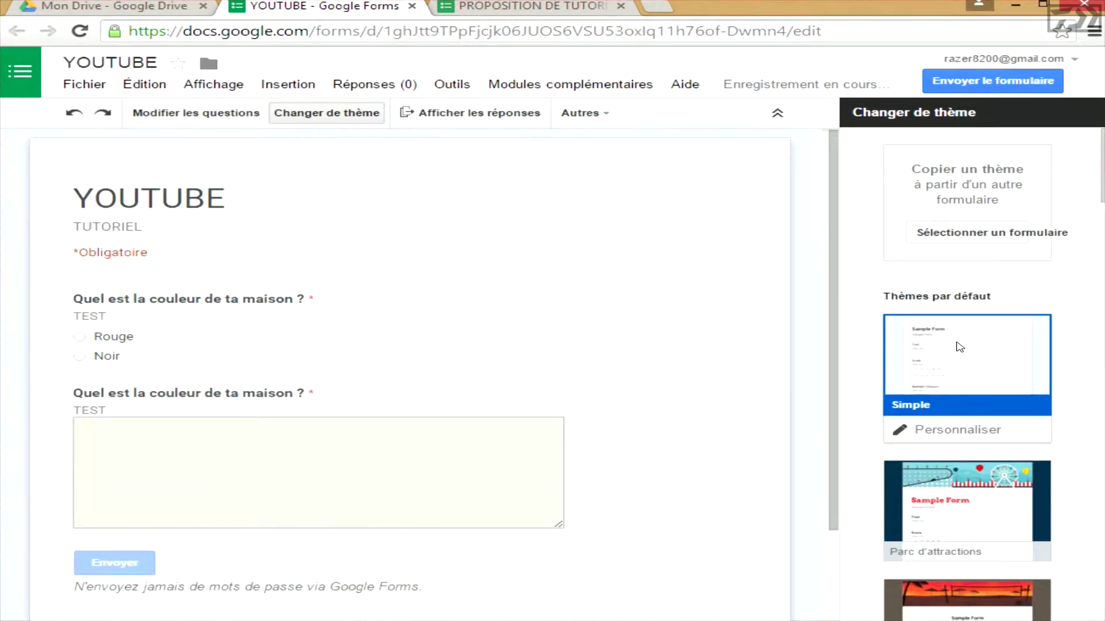
Step: Open the Simple theme's customization, try Impact as the form title's font, and set it back to Roboto
left_click(943, 431)
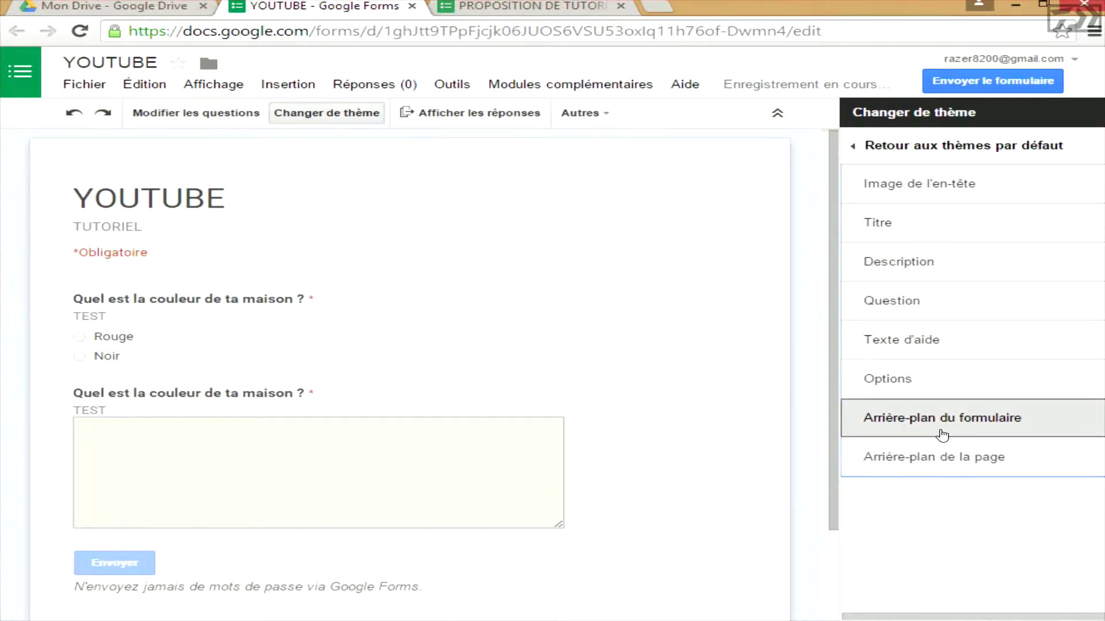
left_click(1002, 186)
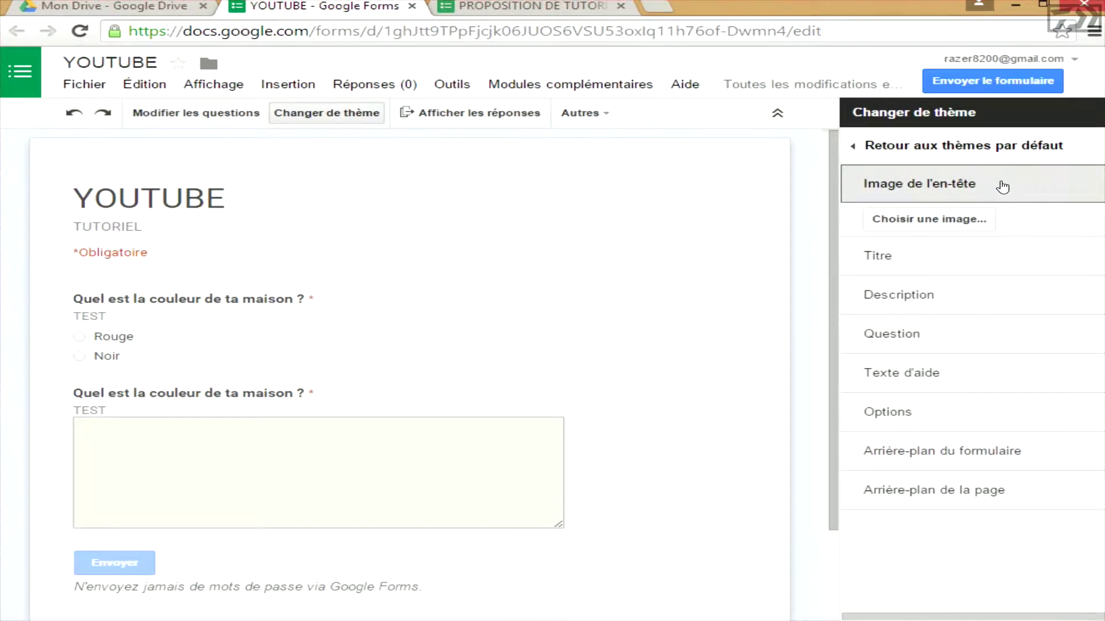
left_click(967, 267)
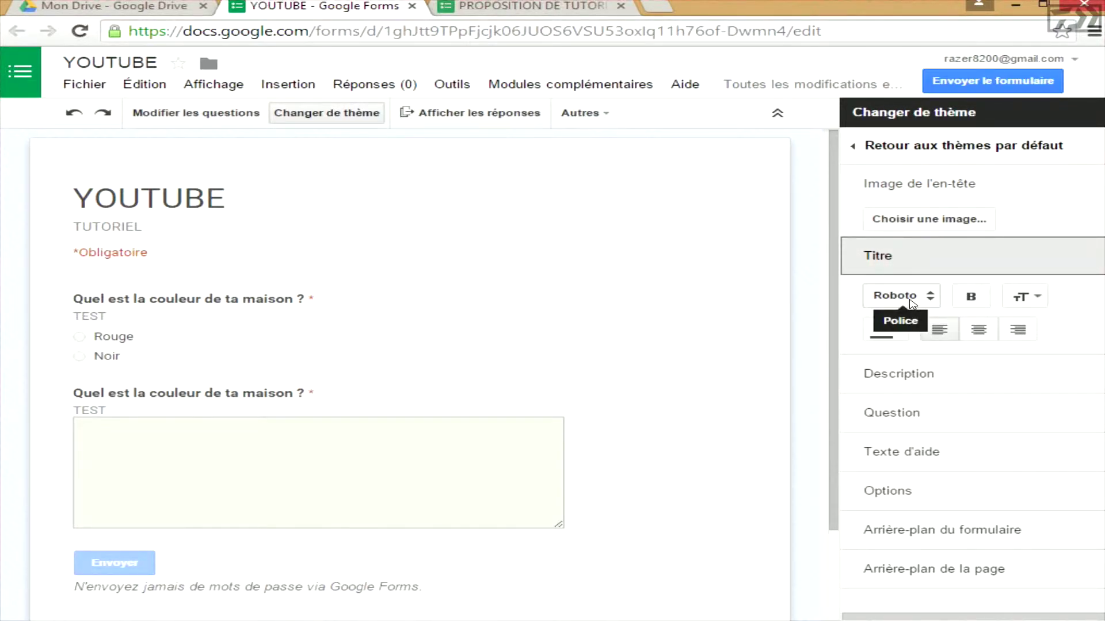
left_click(911, 303)
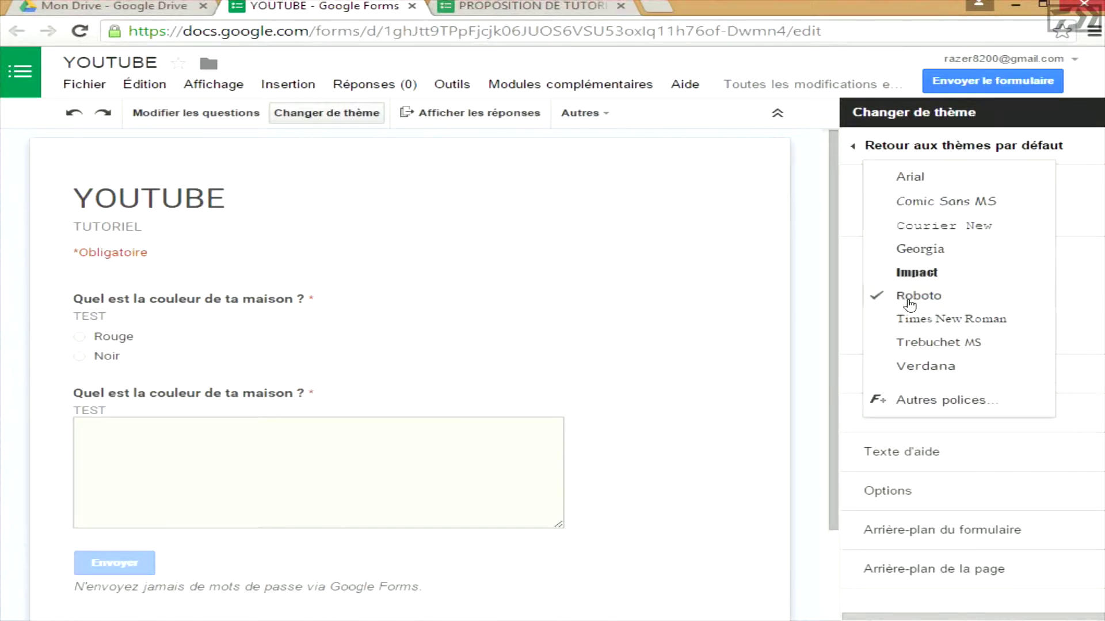
left_click(961, 279)
left_click(920, 295)
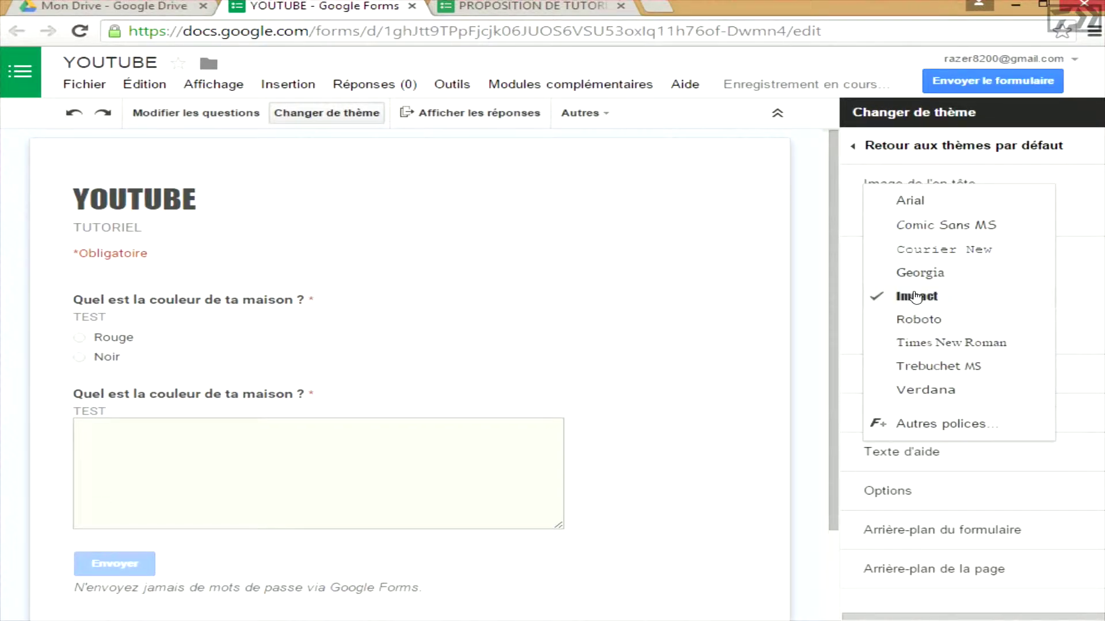
left_click(972, 318)
Step: Try bold and centred alignment on the form title, and return it to regular weight and left alignment
left_click(971, 303)
left_click(972, 303)
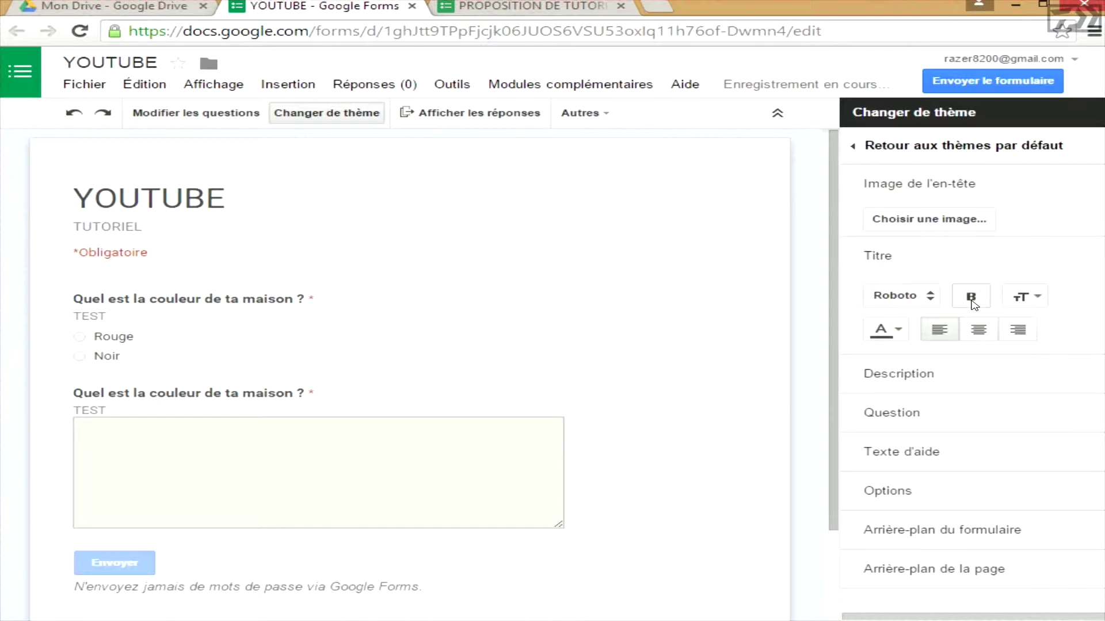
left_click(979, 329)
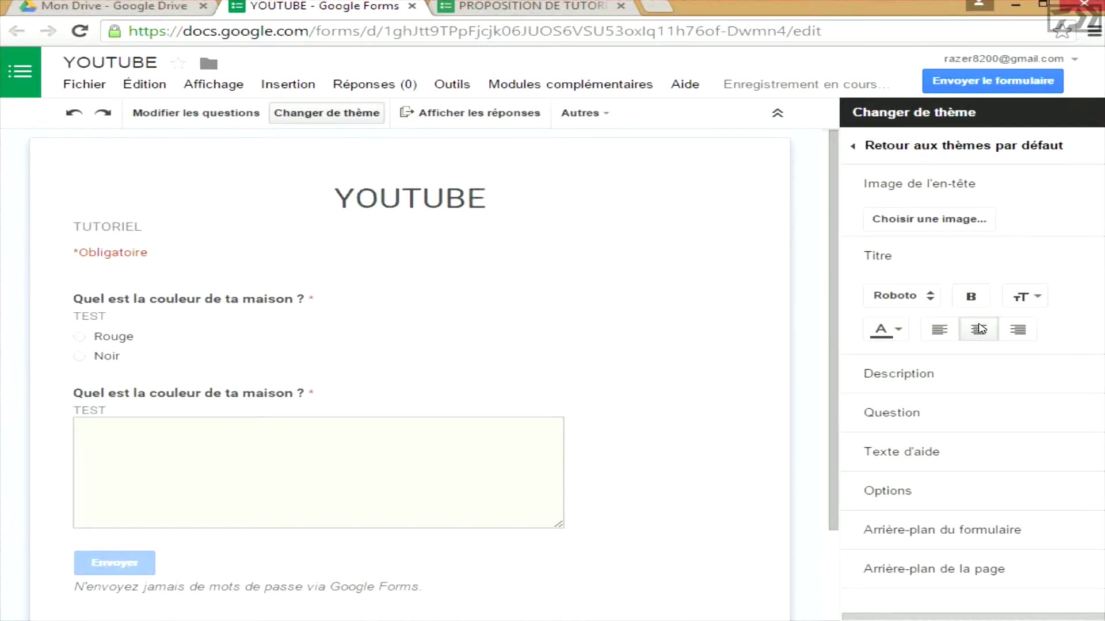
left_click(937, 330)
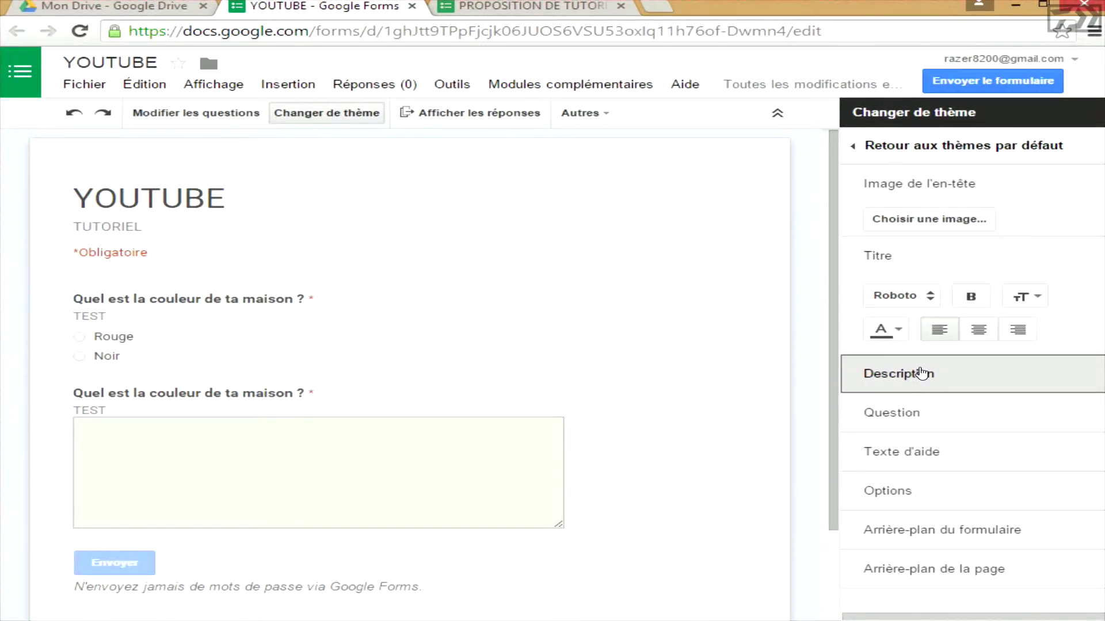
Step: Examine the theme customization settings for Description, Options and Arrière-plan de la page
left_click(921, 373)
scroll(922, 373, "down", 1)
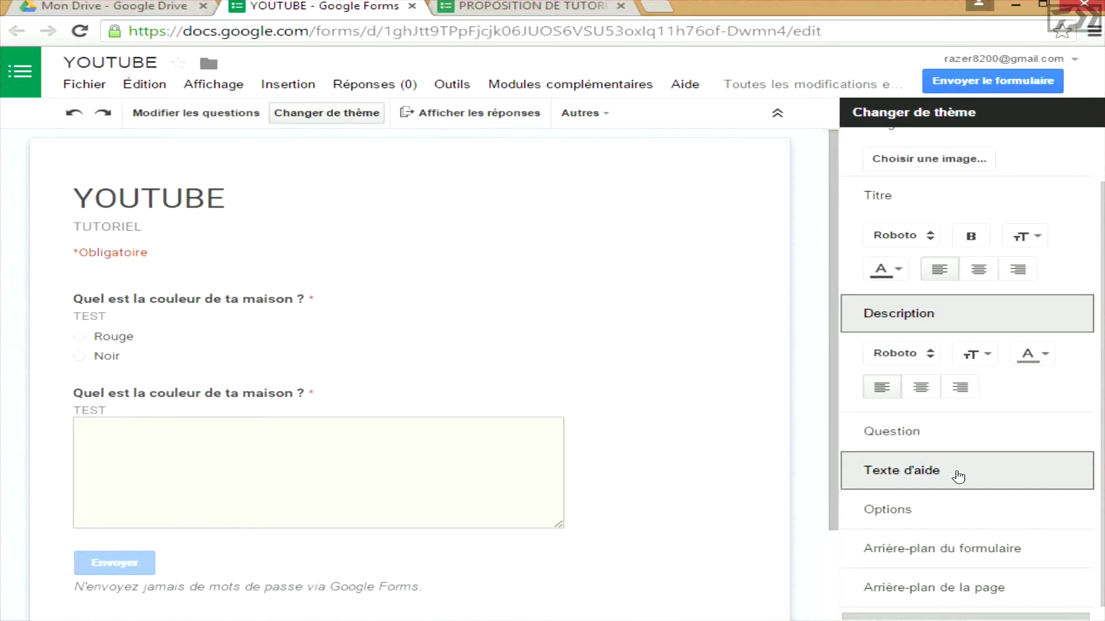
left_click(946, 509)
scroll(952, 513, "down", 1)
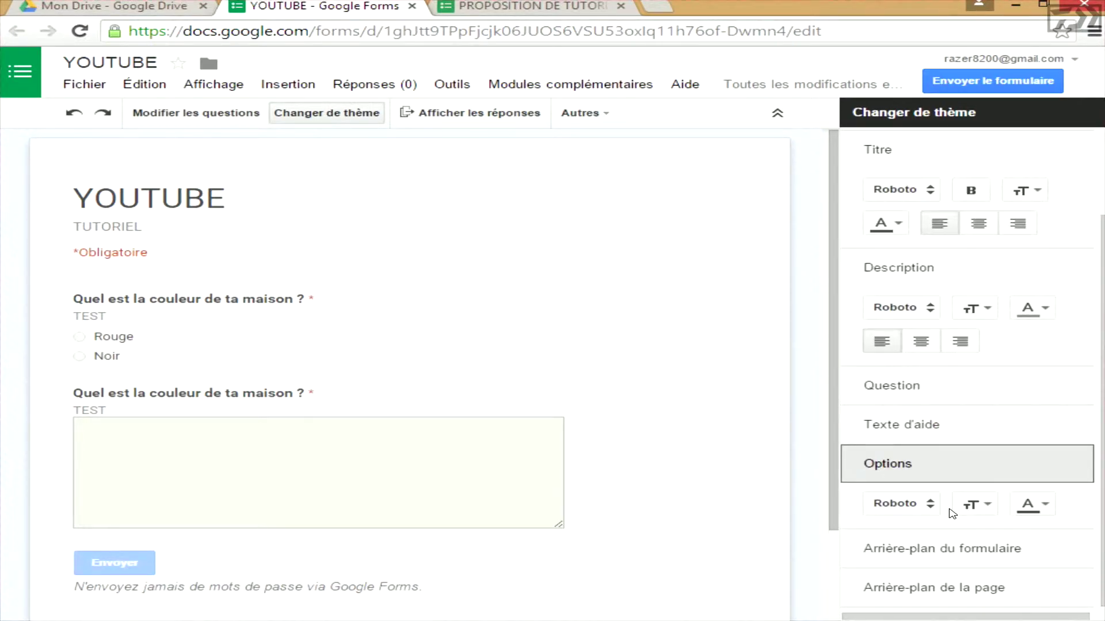
left_click(986, 579)
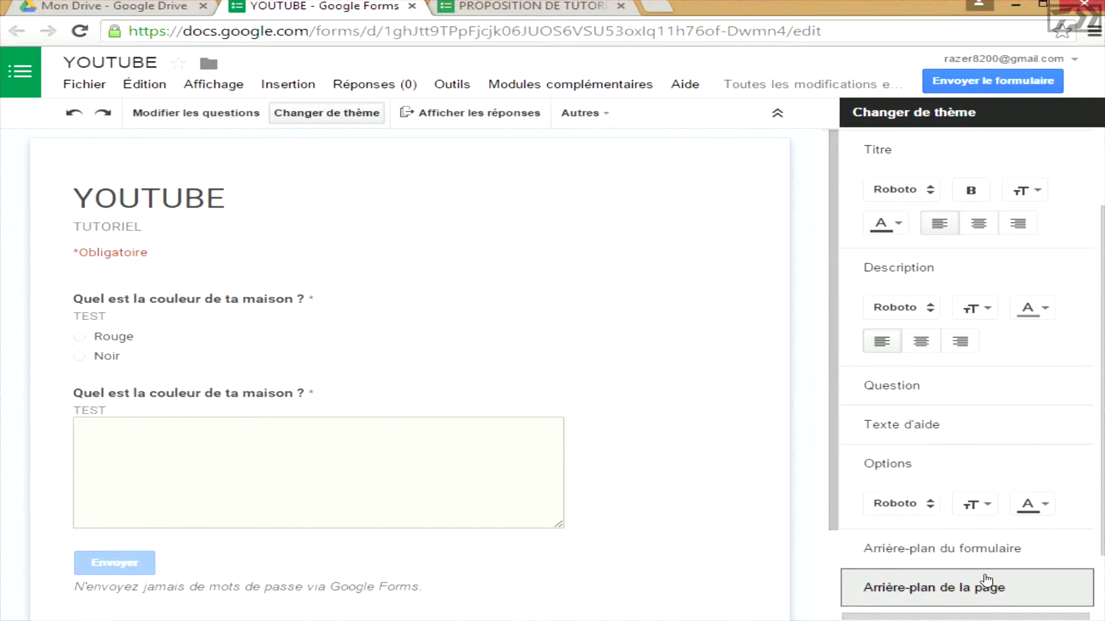
scroll(987, 573, "down", 2)
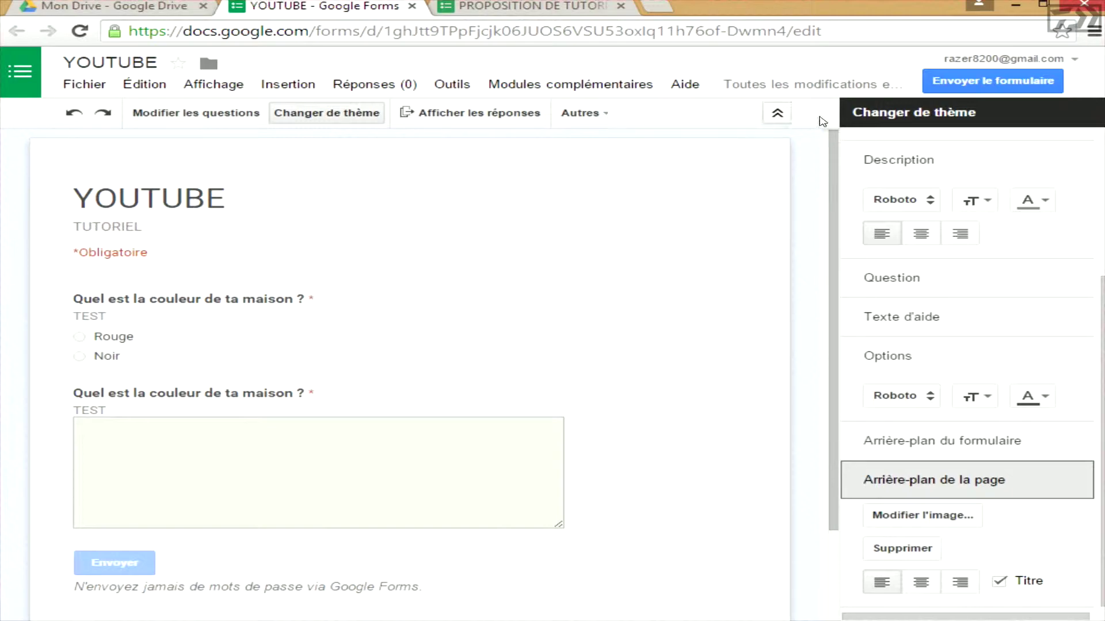
Step: Open the form's sending options and copy the full sharing link
left_click(1011, 85)
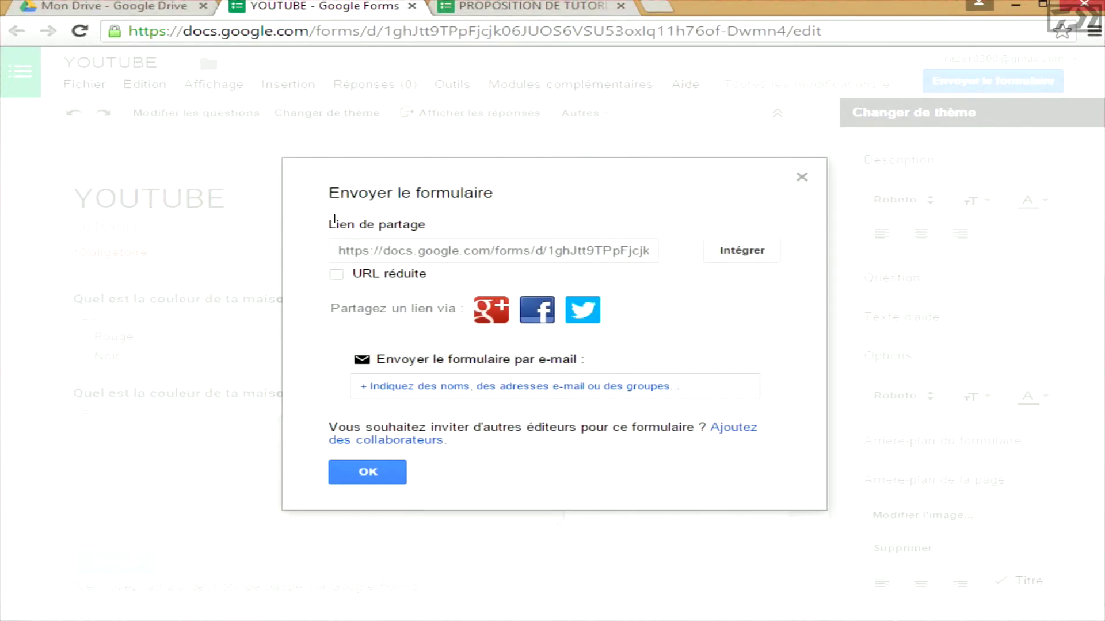
left_click_drag(328, 224, 471, 219)
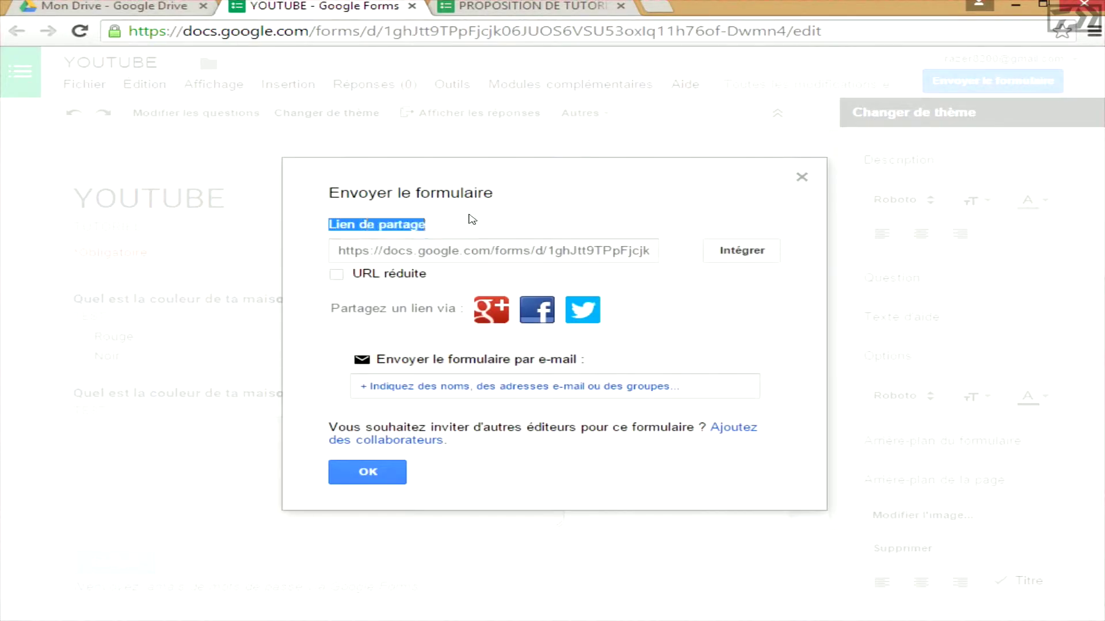
left_click(475, 253)
right_click(489, 251)
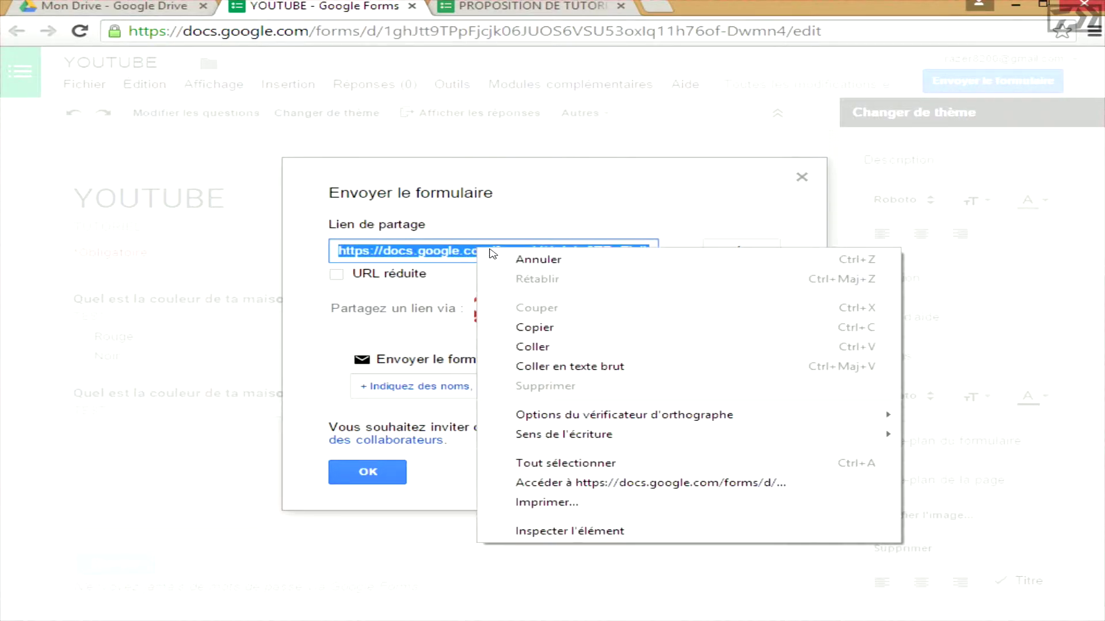
left_click(542, 327)
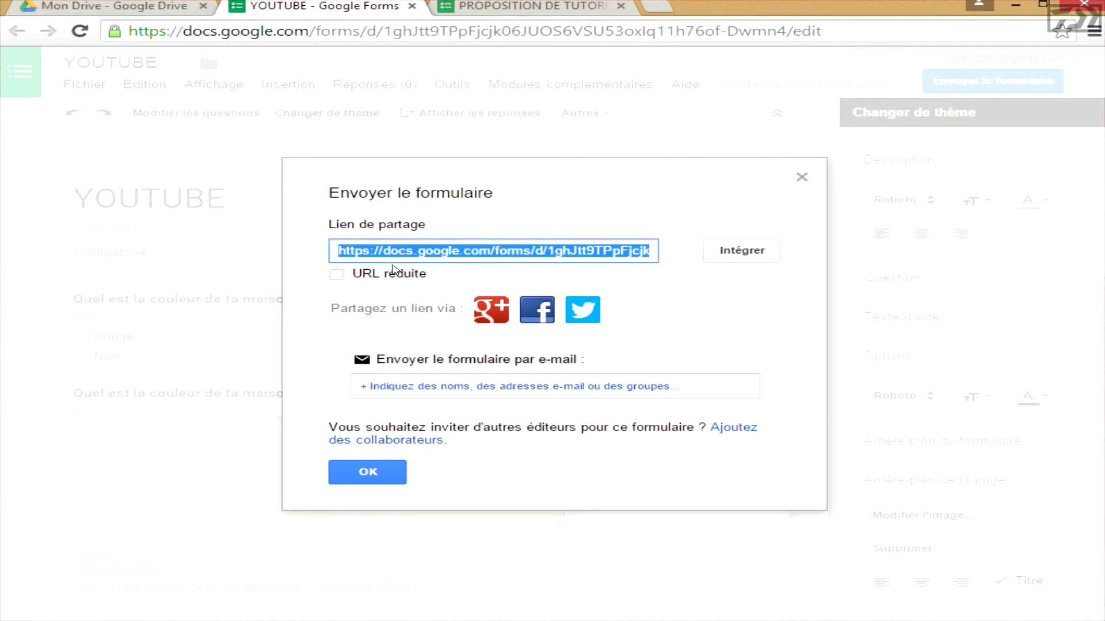
Step: Switch the sharing link to a shortened URL and copy the whole short link
left_click(337, 276)
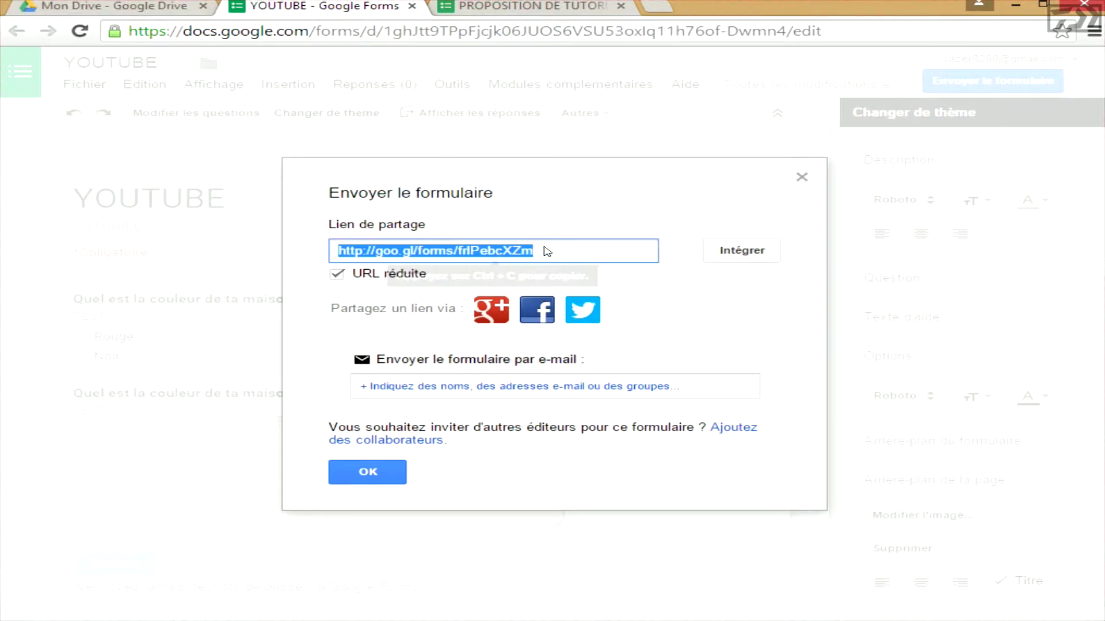
left_click(583, 252)
left_click_drag(583, 251, 320, 251)
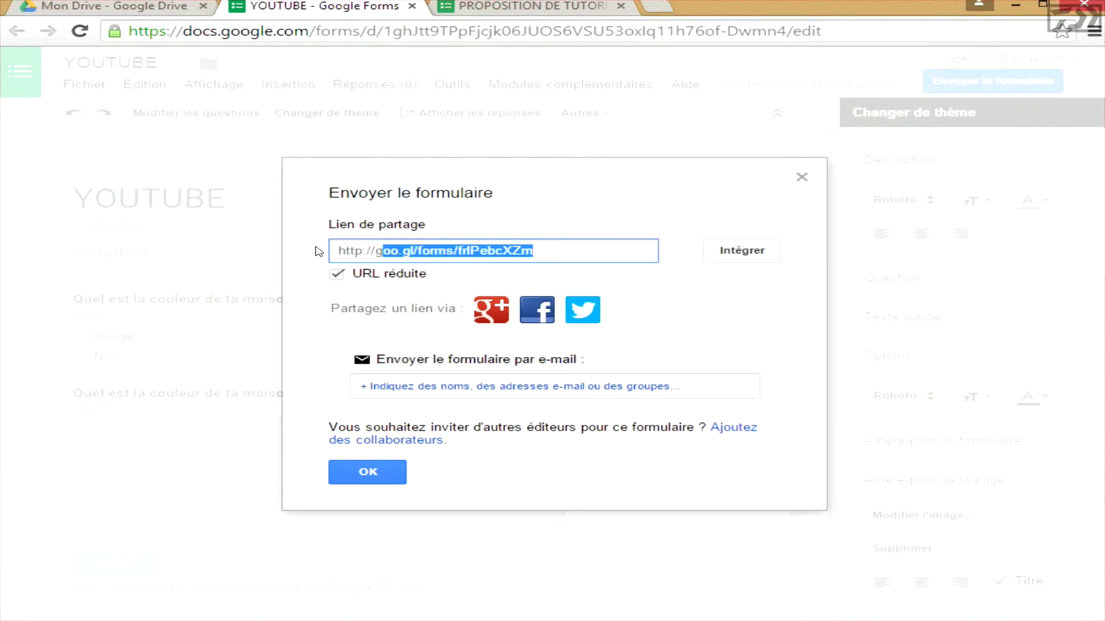
right_click(383, 254)
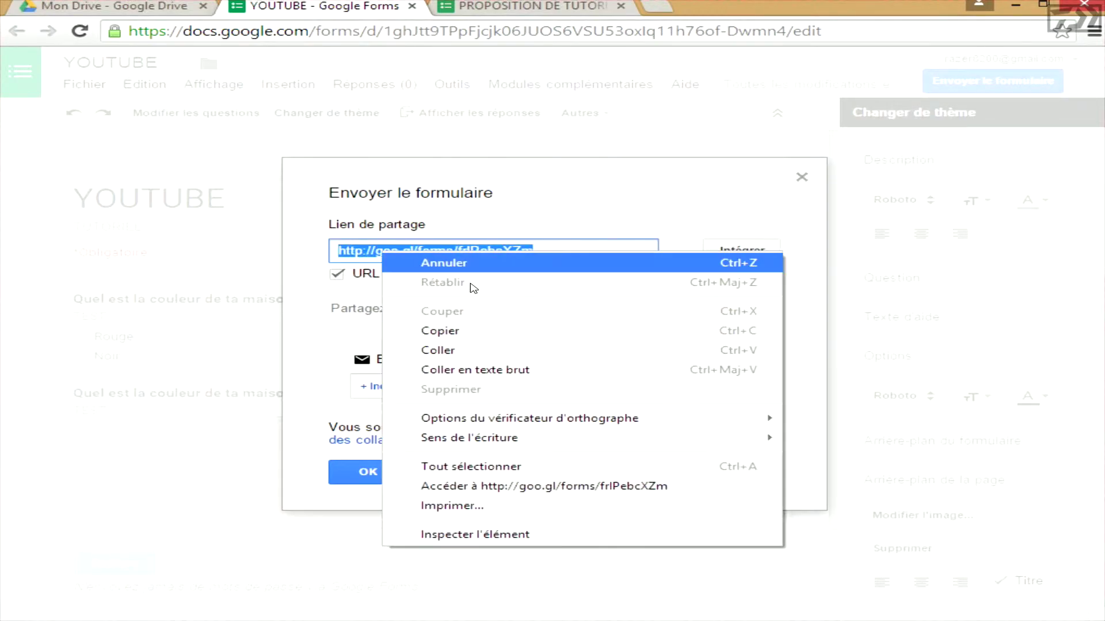
left_click(475, 334)
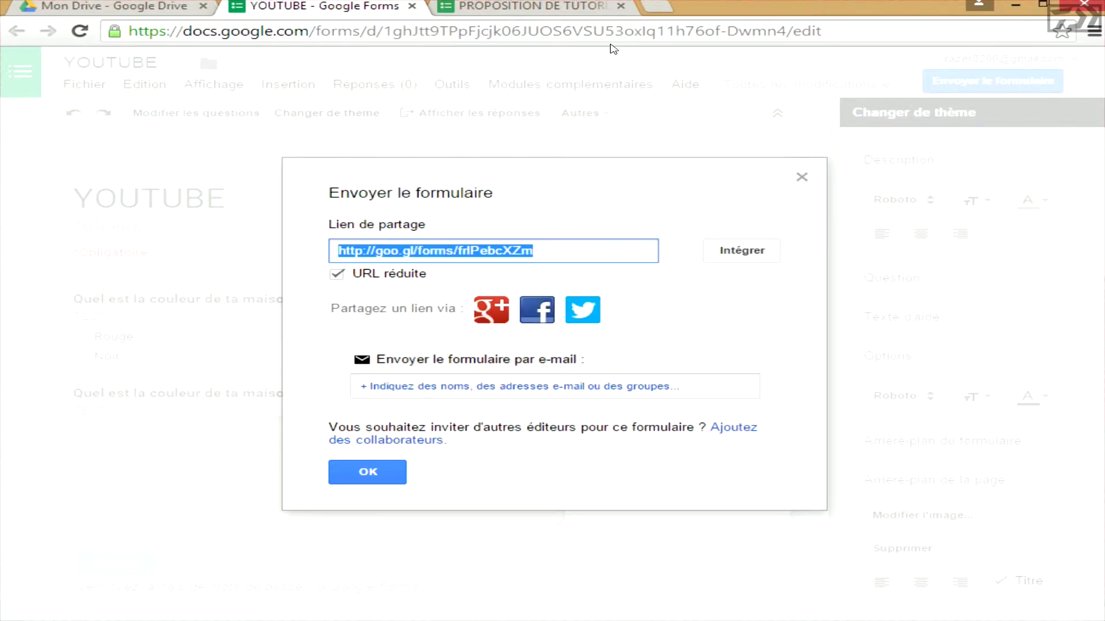
Step: Open the copied short link in a new browser tab and review the live form's title, description and mandatory-field note
left_click(645, 7)
key("ctrl+v")
key("Return")
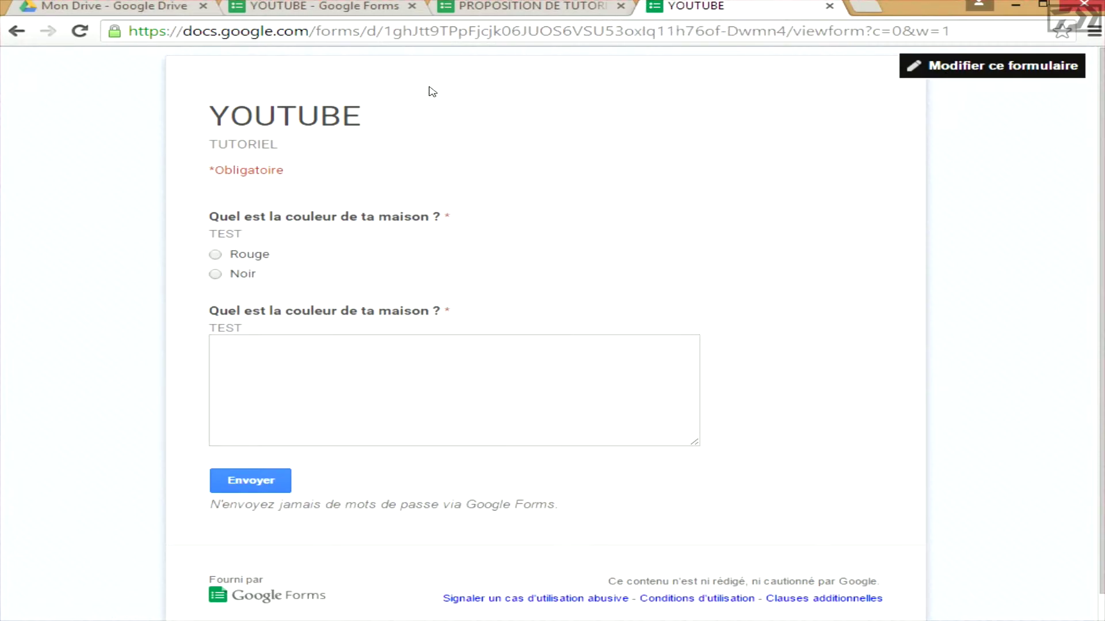
left_click_drag(209, 110, 400, 118)
left_click(400, 118)
left_click_drag(207, 147, 310, 148)
left_click(311, 148)
left_click_drag(207, 168, 338, 173)
left_click(288, 243)
Step: Answer the first question with Rouge and the second with "test", and submit the response
left_click(215, 255)
left_click(305, 340)
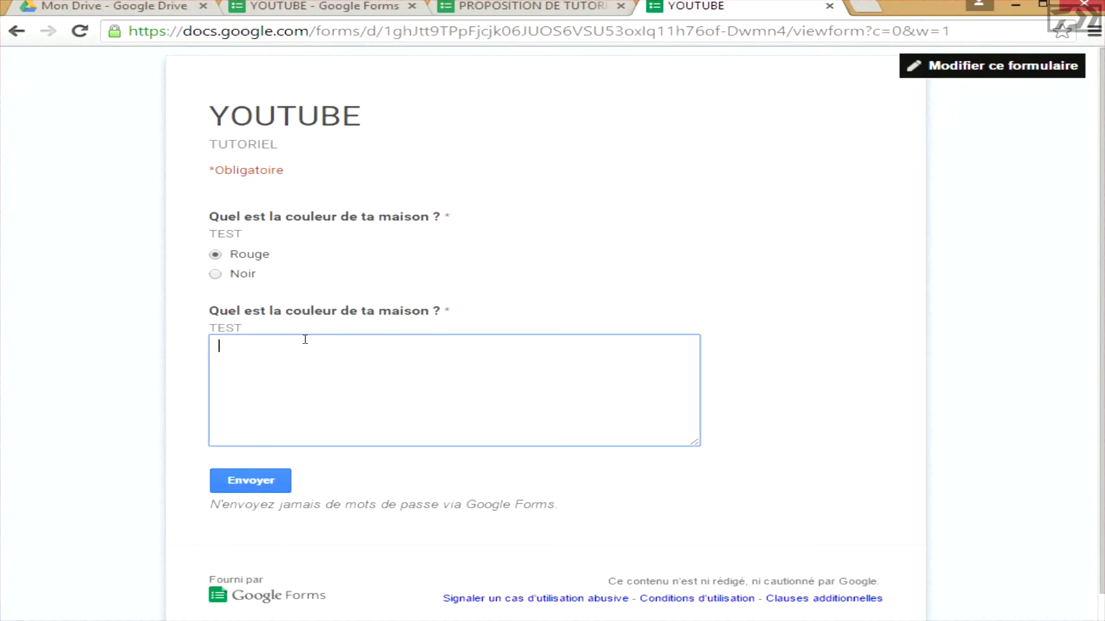
type("test")
left_click(257, 484)
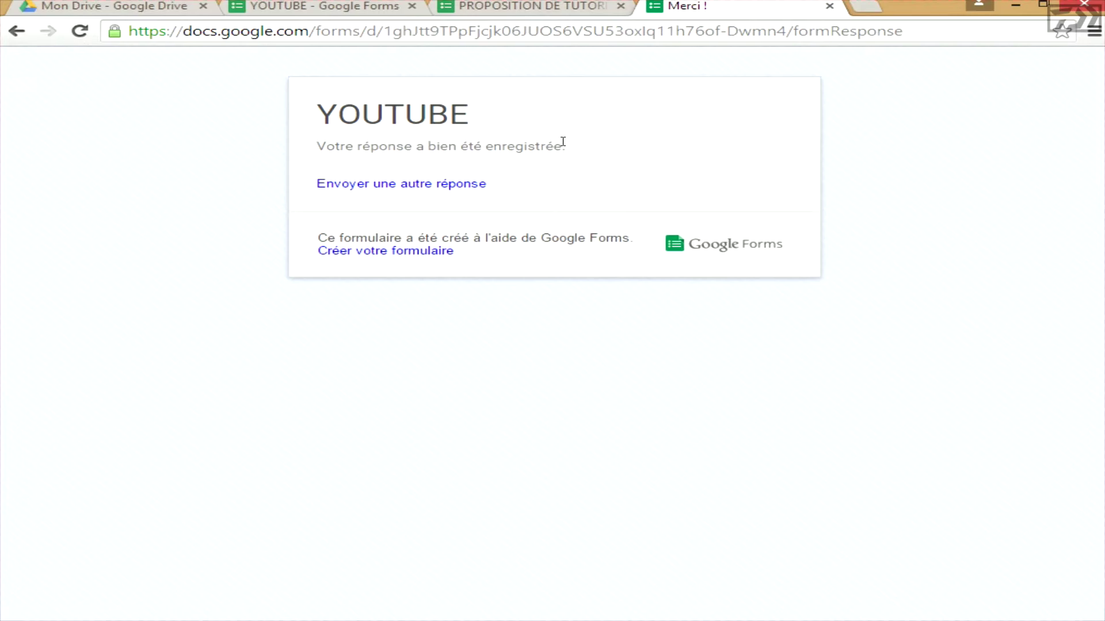
Step: Return to the Mon Drive file list in Google Drive
left_click(135, 8)
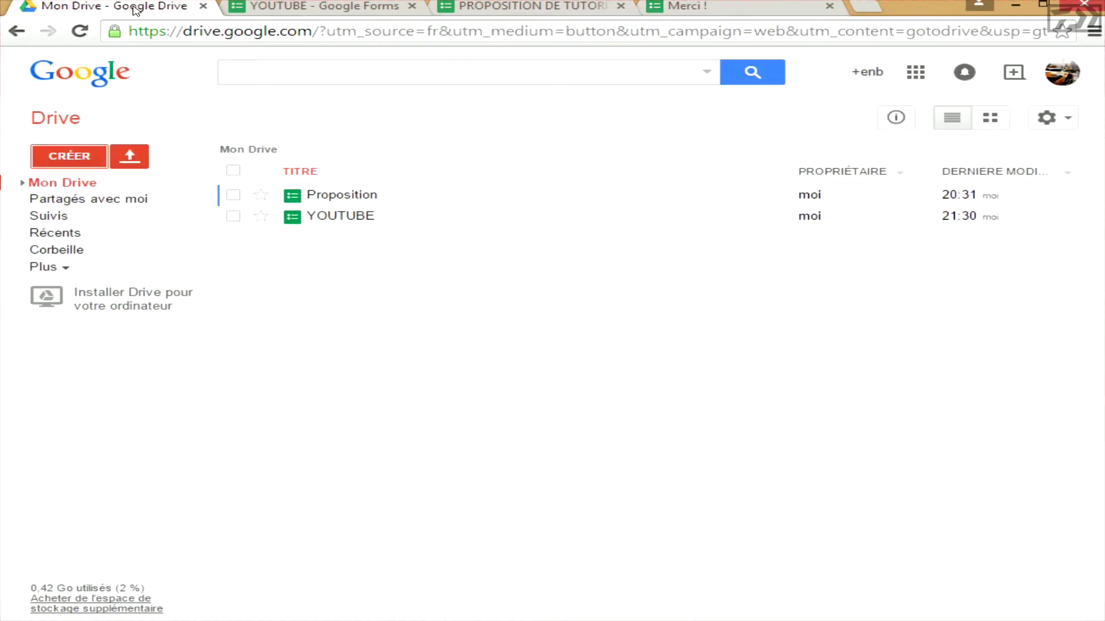